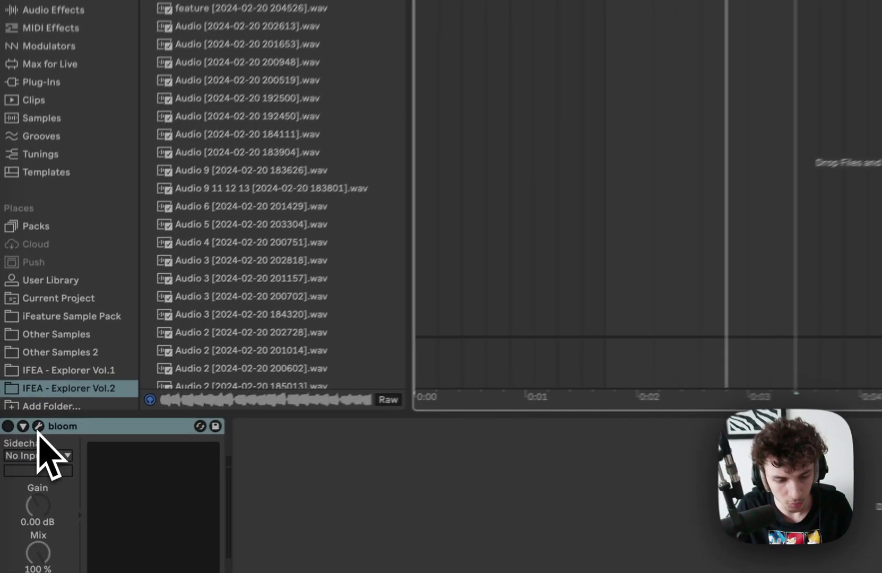
# Step: Play a short passage of the vocal loop to hear its current sound, and stop playback
pyautogui.click(20, 463)
pyautogui.click(41, 424)
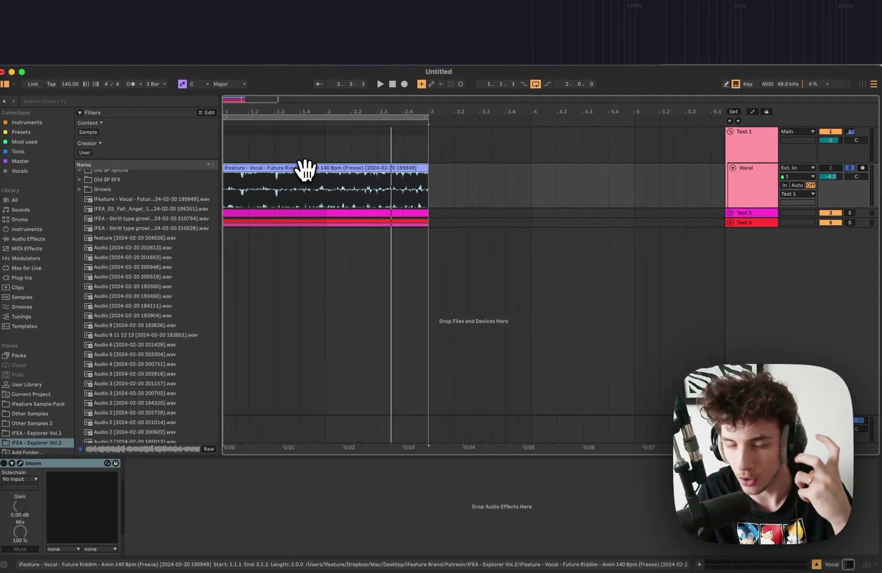
pyautogui.press('space')
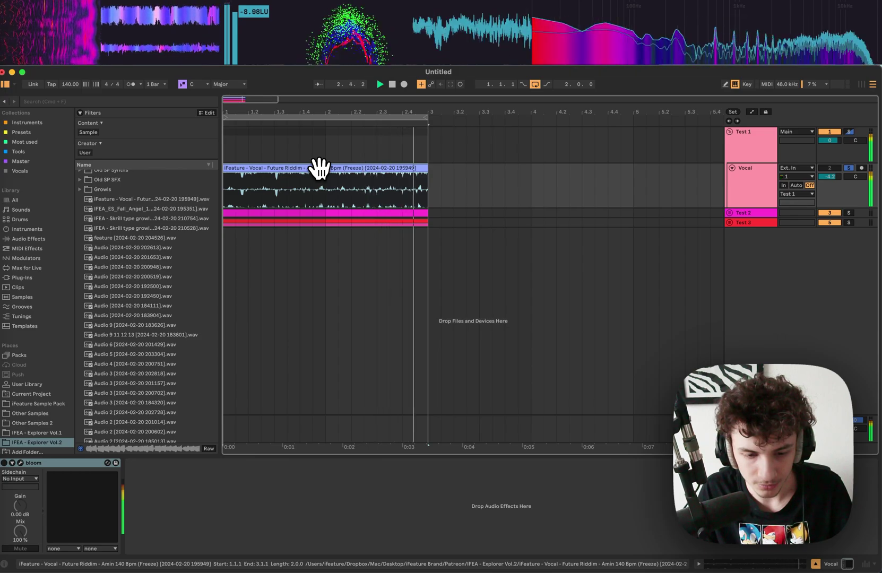
pyautogui.press('space')
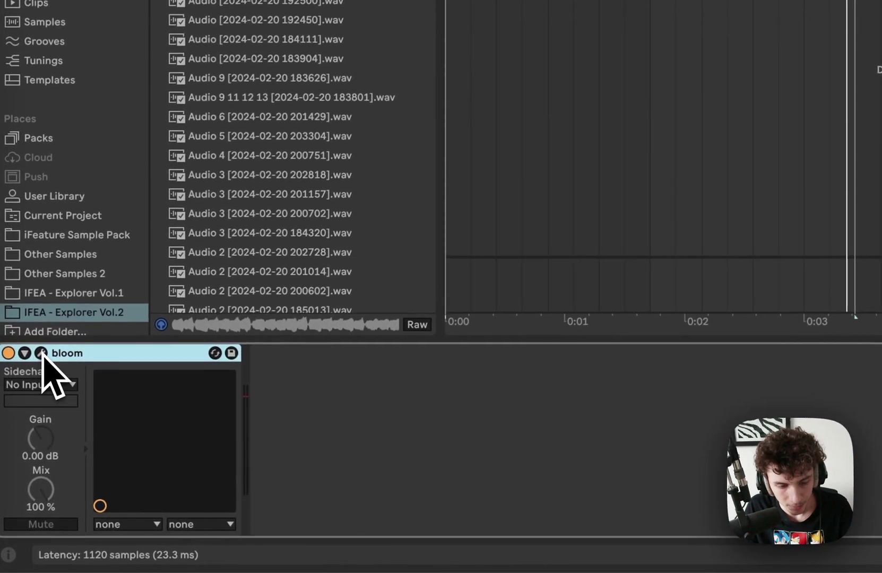
# Step: Open the bloom plugin window on the Vocal track, reposition it and audition the vocal loop
pyautogui.click(20, 463)
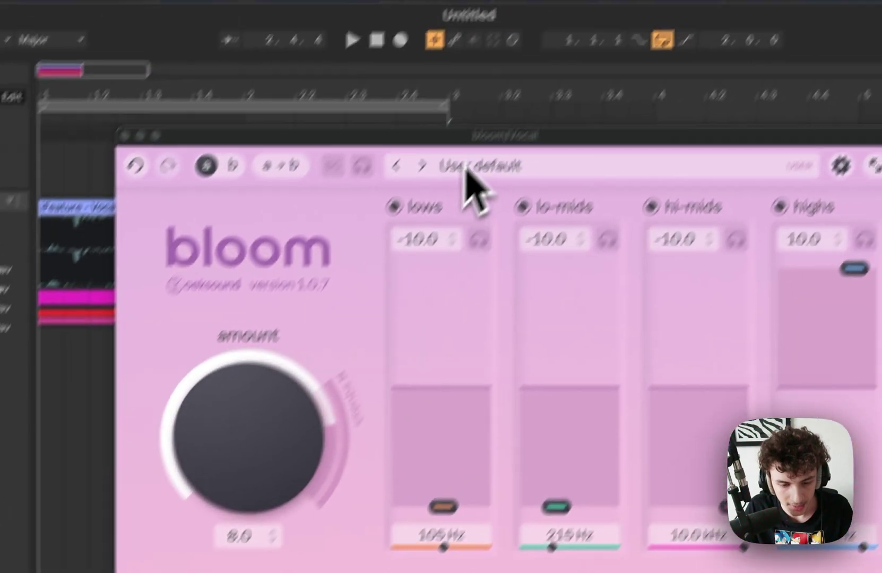
pyautogui.moveTo(472, 139); pyautogui.dragTo(315, 152)
pyautogui.press('space')
pyautogui.press('space')
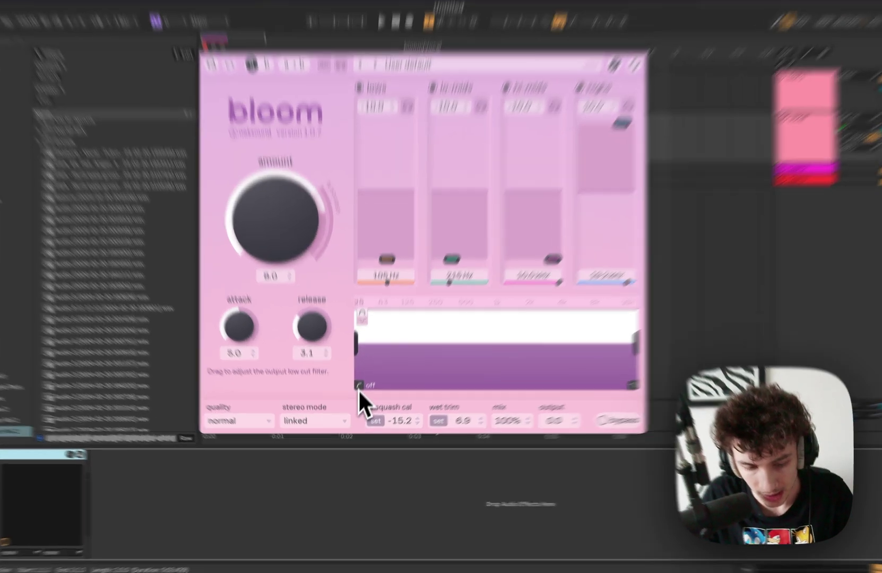
# Step: Try sweeping bloom's output low-cut and high-cut filters and return both to off
pyautogui.moveTo(359, 405); pyautogui.dragTo(469, 402)
pyautogui.moveTo(567, 277); pyautogui.dragTo(256, 280)
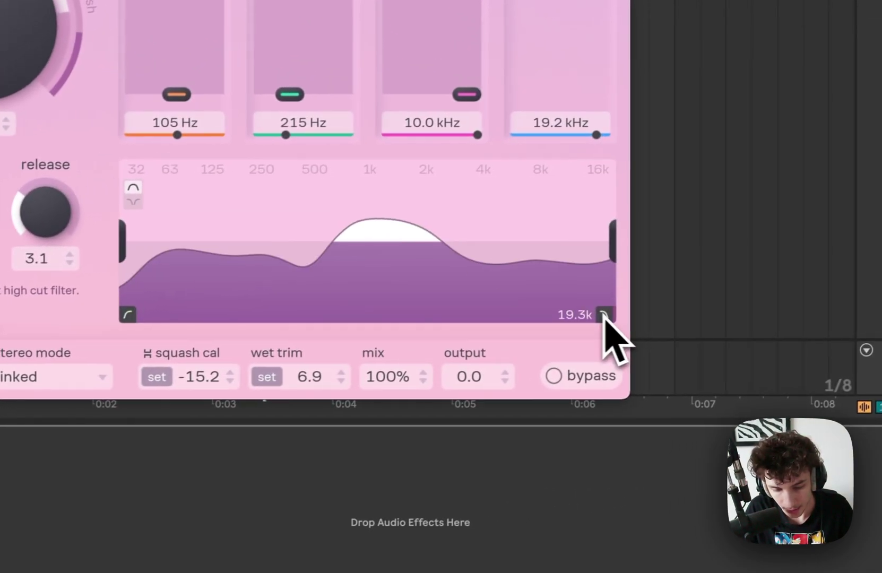
pyautogui.moveTo(829, 280); pyautogui.dragTo(695, 286)
pyautogui.moveTo(456, 332); pyautogui.dragTo(659, 345)
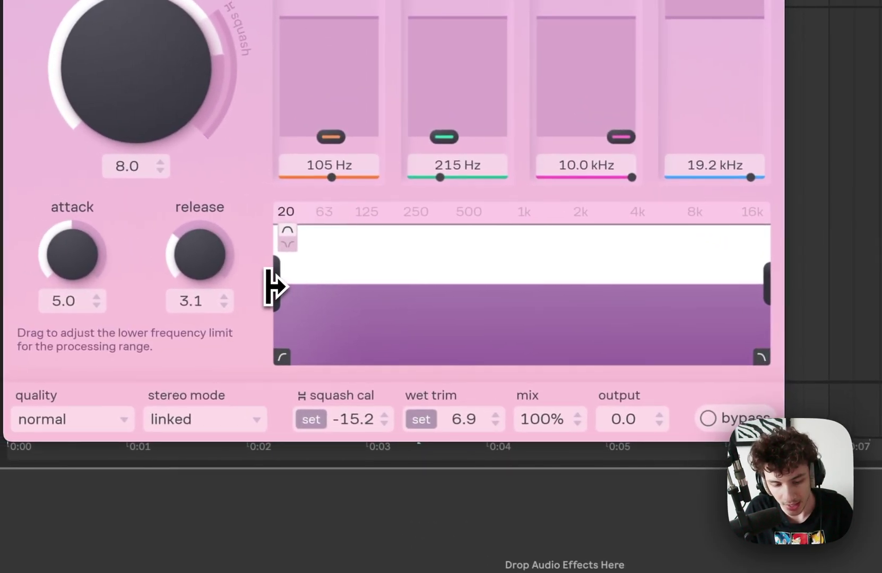
# Step: Try narrowing the processing range with its lower and upper frequency limits
pyautogui.moveTo(275, 286); pyautogui.dragTo(300, 287)
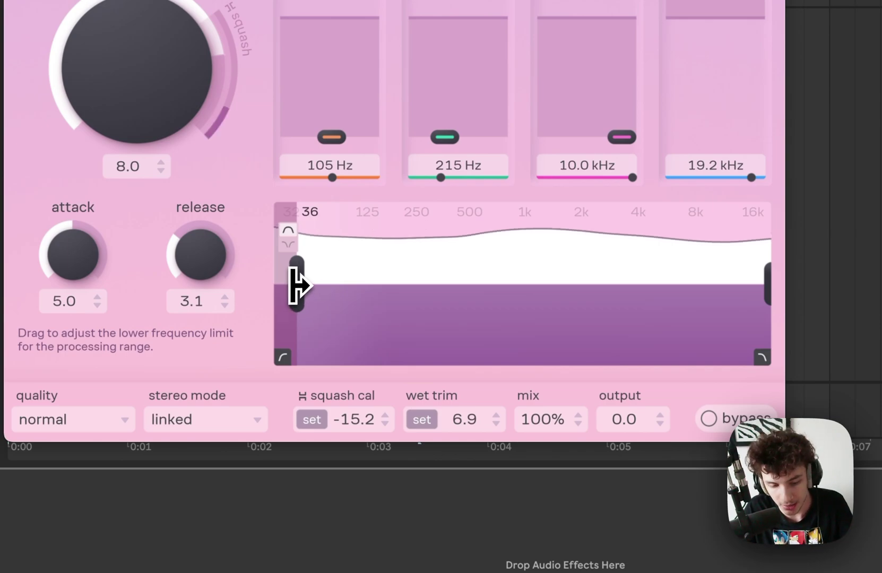
pyautogui.moveTo(297, 285); pyautogui.dragTo(463, 289)
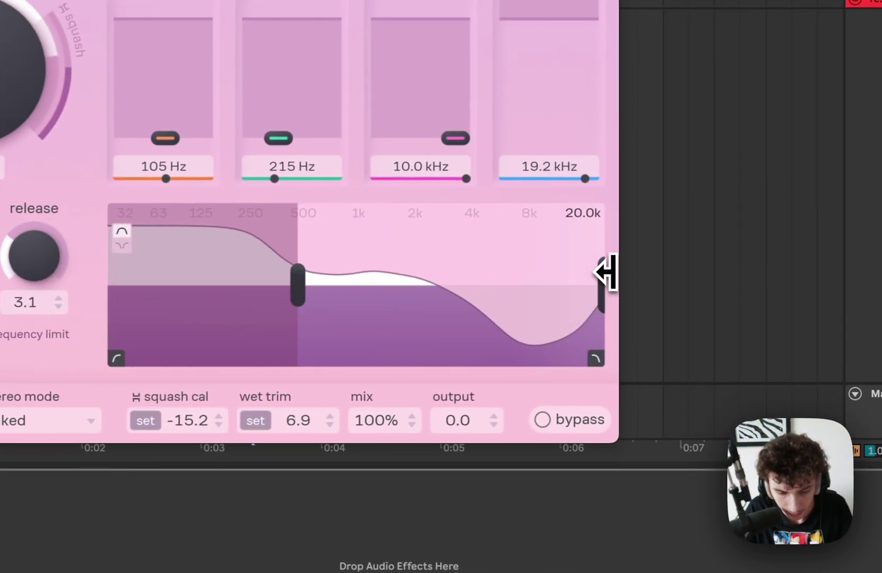
pyautogui.moveTo(623, 272)
pyautogui.mouseDown()
pyautogui.moveTo(409, 271)
pyautogui.moveTo(622, 287)
pyautogui.mouseUp()
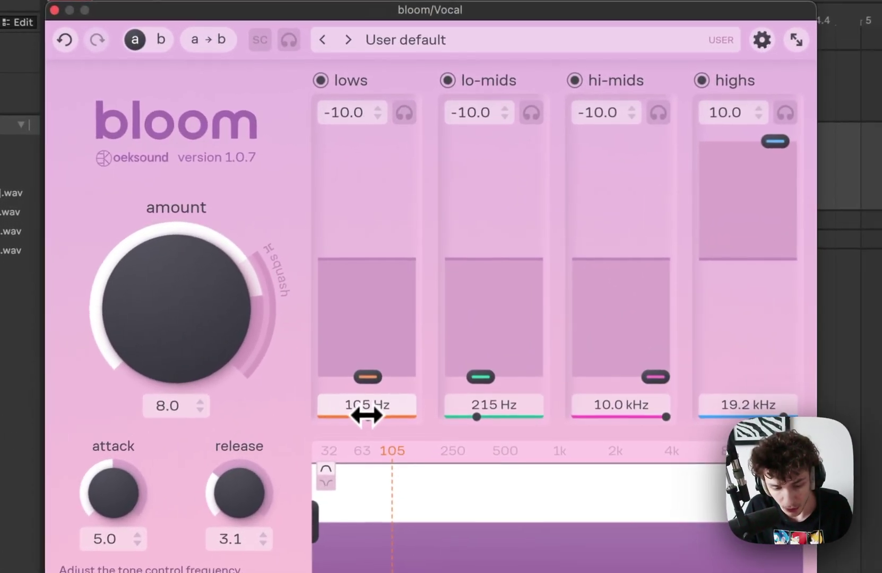
# Step: Set the lows band's frequency to 120 Hz and the lo-mids band's frequency to 350 Hz
pyautogui.moveTo(383, 314); pyautogui.dragTo(358, 313)
pyautogui.moveTo(315, 421); pyautogui.dragTo(394, 433)
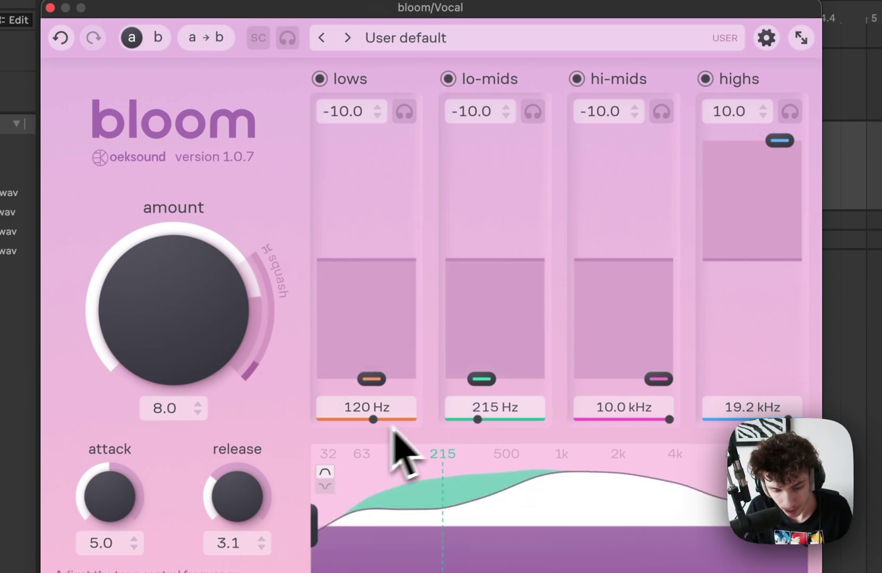
pyautogui.moveTo(478, 419); pyautogui.dragTo(521, 418)
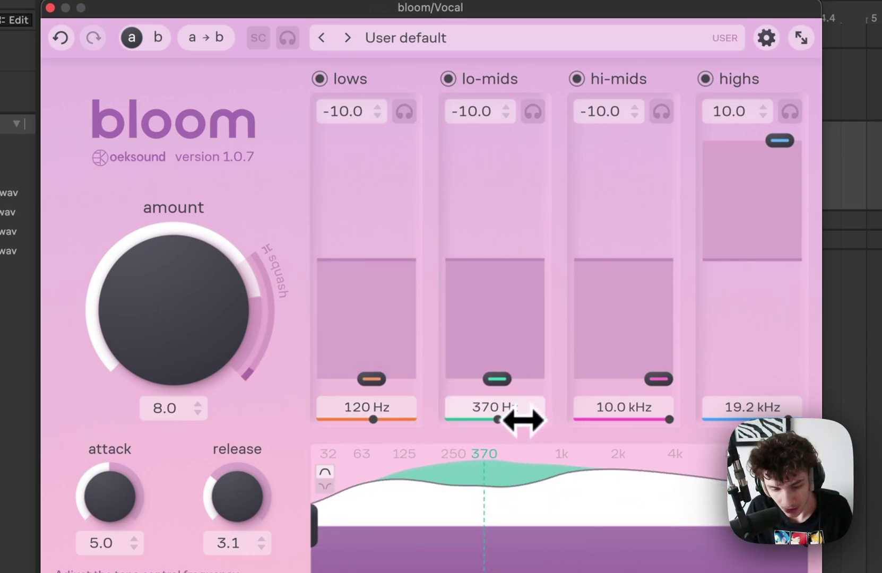
pyautogui.moveTo(500, 383); pyautogui.dragTo(505, 464)
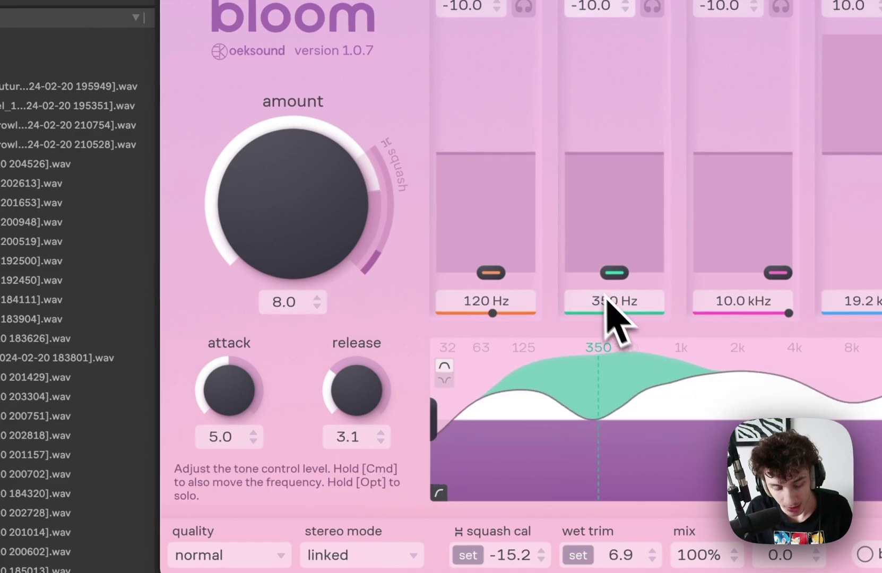
# Step: Lower the processing amount to 0.5 and raise it to 7.0, where the squash range starts
pyautogui.moveTo(363, 286); pyautogui.dragTo(305, 483)
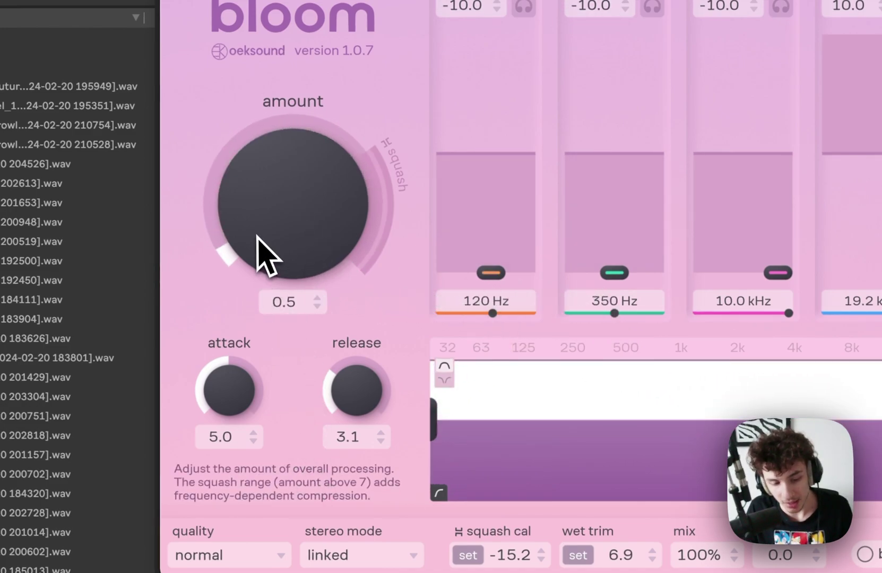
pyautogui.moveTo(260, 271); pyautogui.dragTo(327, 31)
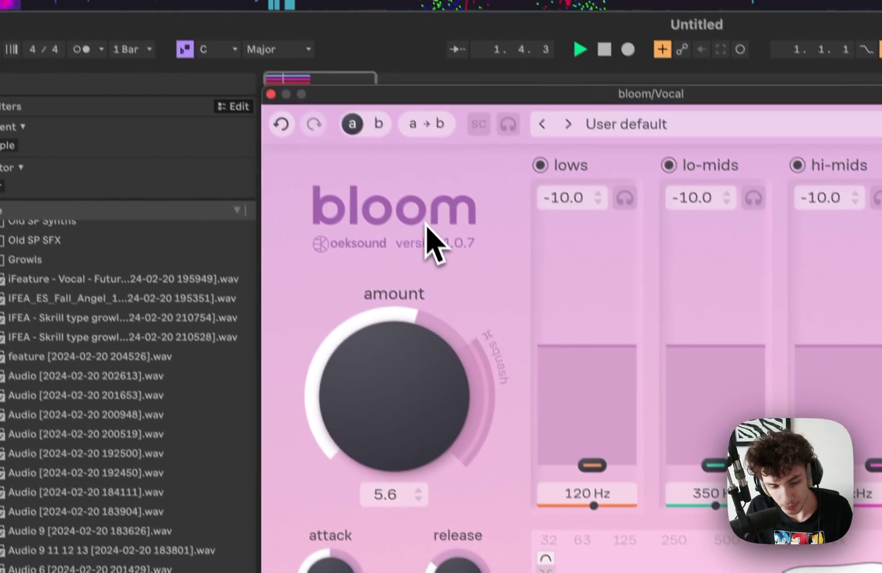
pyautogui.moveTo(428, 225); pyautogui.dragTo(457, 167)
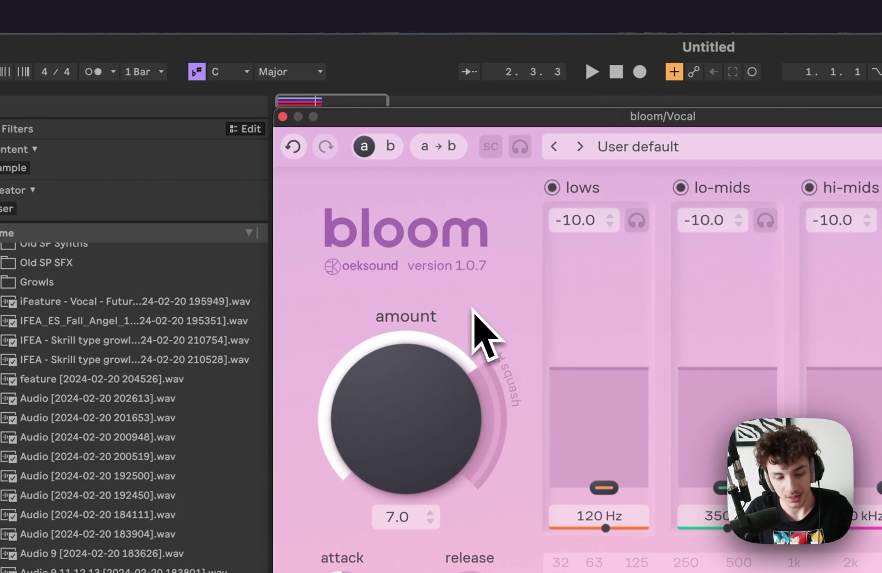
# Step: Play the vocal loop while raising the amount into the squash range to 8.6, and reduce it to 7.8
pyautogui.press('space')
pyautogui.moveTo(451, 418); pyautogui.dragTo(462, 346)
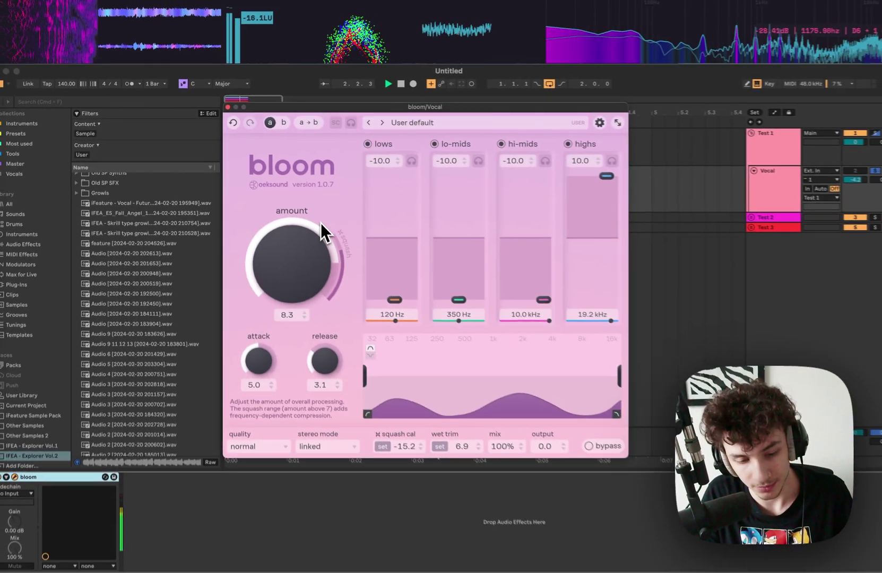
pyautogui.moveTo(320, 222)
pyautogui.mouseDown()
pyautogui.moveTo(332, 197)
pyautogui.moveTo(329, 232)
pyautogui.moveTo(333, 209)
pyautogui.mouseUp()
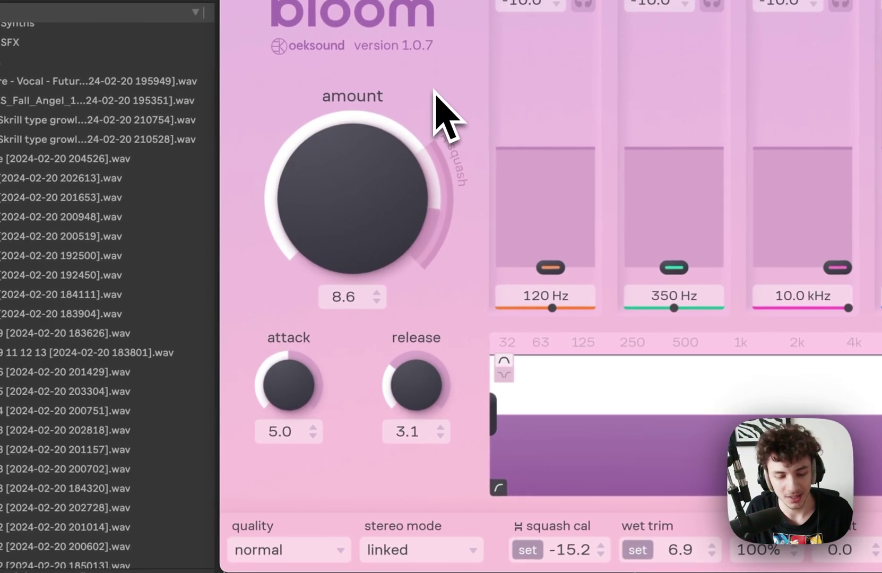
pyautogui.moveTo(372, 209); pyautogui.dragTo(374, 232)
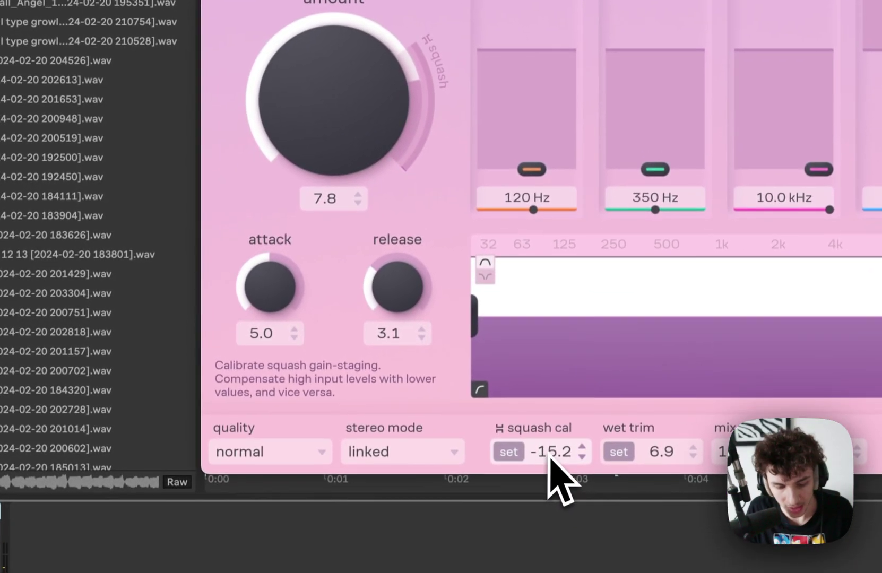
# Step: Set the amount to 8.8 and sweep the squash calibration between -24.0 and 24.0
pyautogui.moveTo(568, 551); pyautogui.dragTo(567, 564)
pyautogui.moveTo(314, 133); pyautogui.dragTo(327, 92)
pyautogui.moveTo(567, 444); pyautogui.dragTo(571, 561)
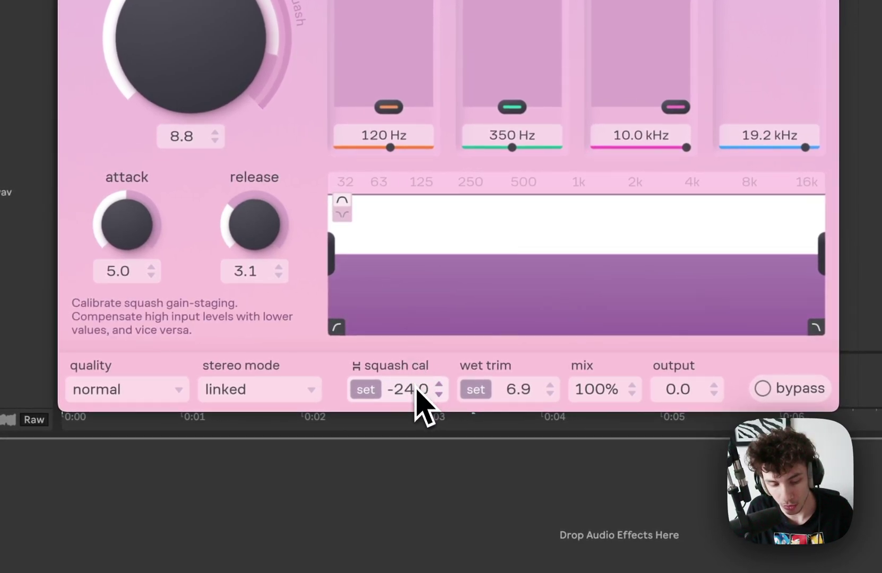
pyautogui.moveTo(411, 387); pyautogui.dragTo(483, 49)
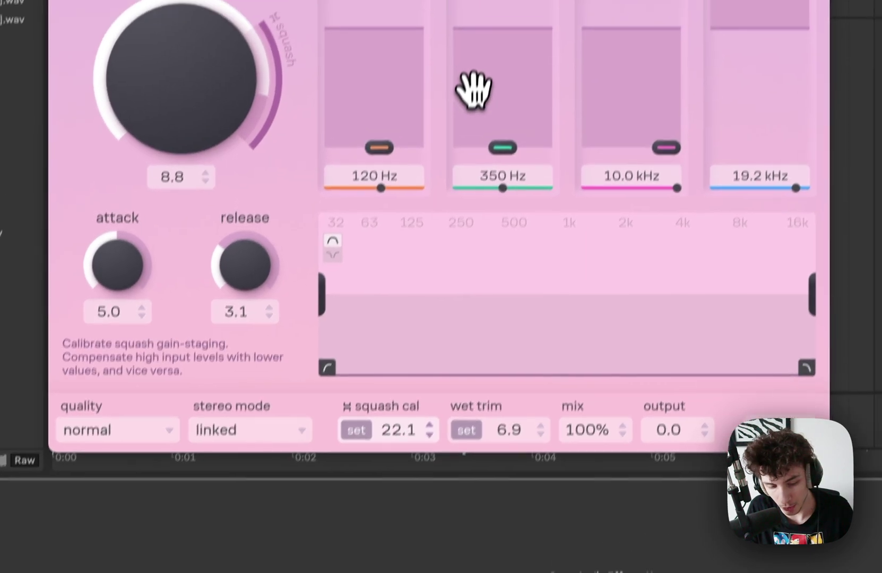
pyautogui.moveTo(474, 90); pyautogui.dragTo(478, 88)
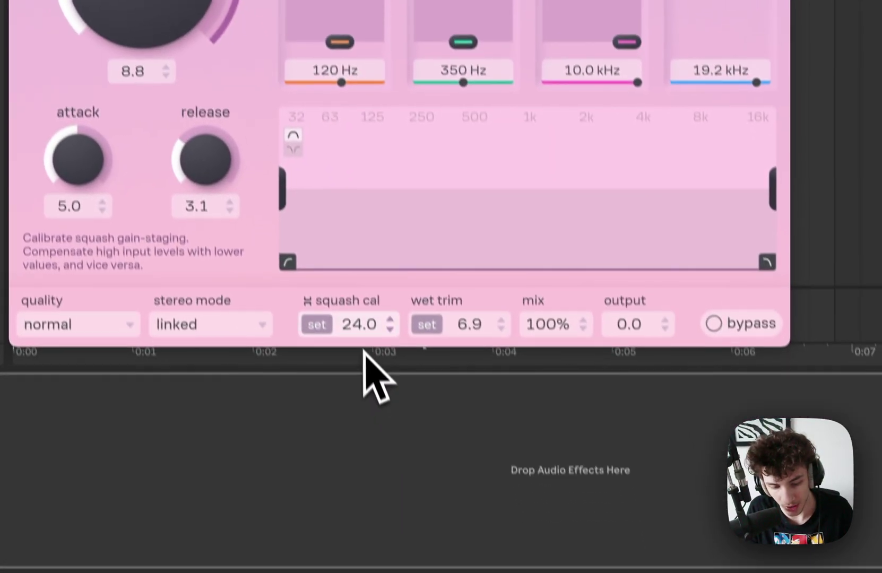
pyautogui.moveTo(363, 326); pyautogui.dragTo(366, 570)
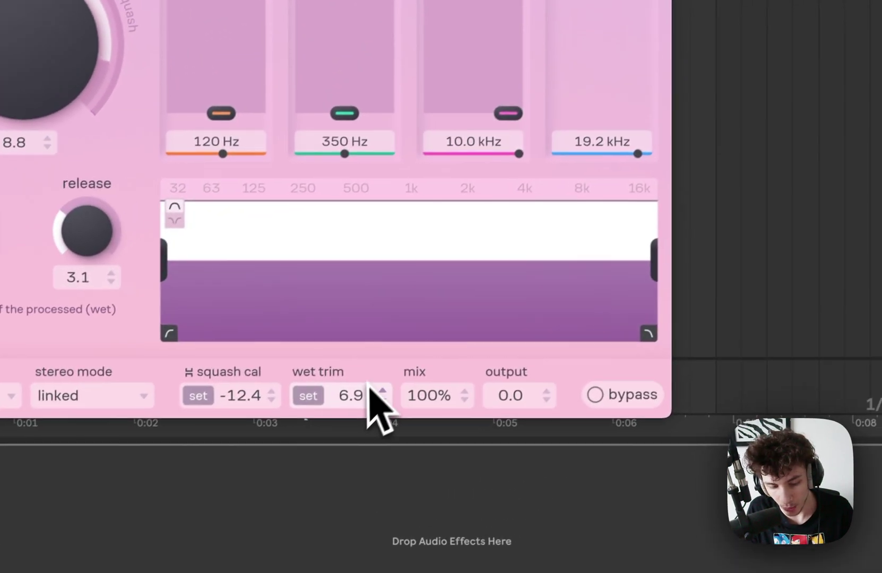
# Step: Set the squash calibration to 5.4, the wet trim to 24.0 and the output to 14.9
pyautogui.moveTo(462, 293); pyautogui.dragTo(493, 201)
pyautogui.moveTo(375, 308); pyautogui.dragTo(390, 260)
pyautogui.moveTo(241, 401); pyautogui.dragTo(282, 315)
pyautogui.moveTo(345, 401); pyautogui.dragTo(360, 345)
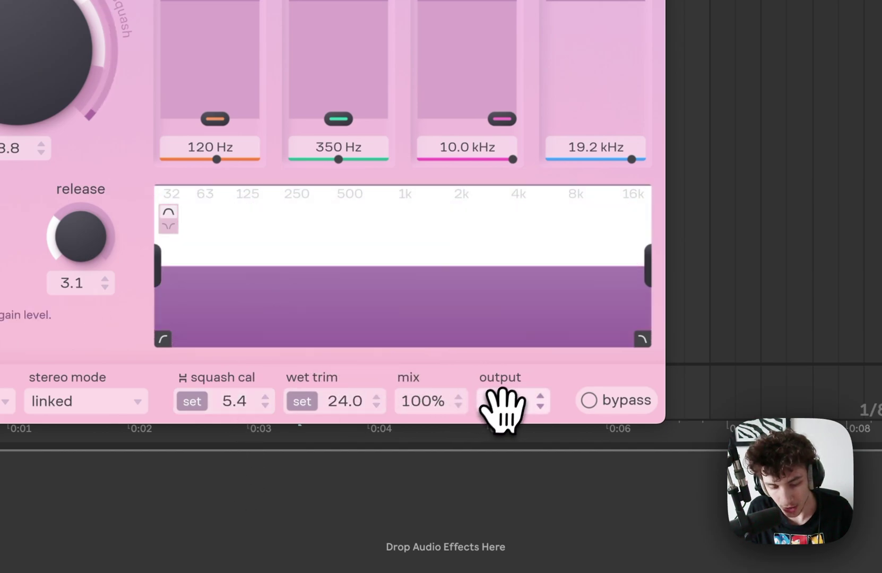
pyautogui.moveTo(504, 404); pyautogui.dragTo(522, 303)
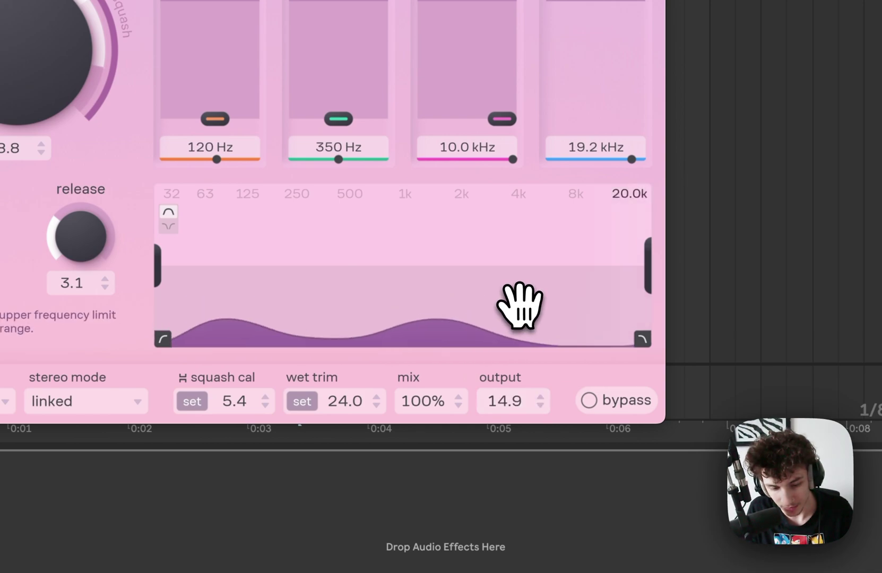
# Step: Set the squash calibration to 0 and start editing the wet trim value
pyautogui.write('0')
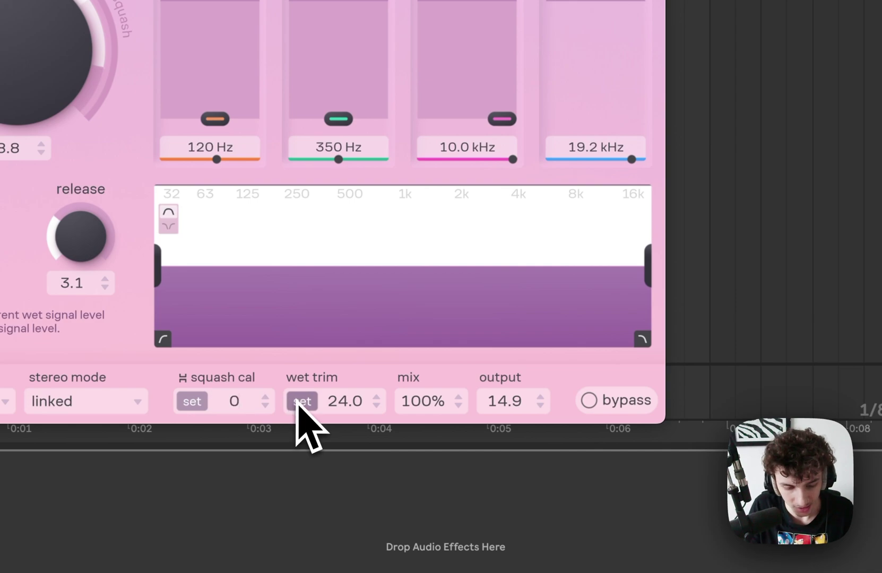
pyautogui.doubleClick(336, 408)
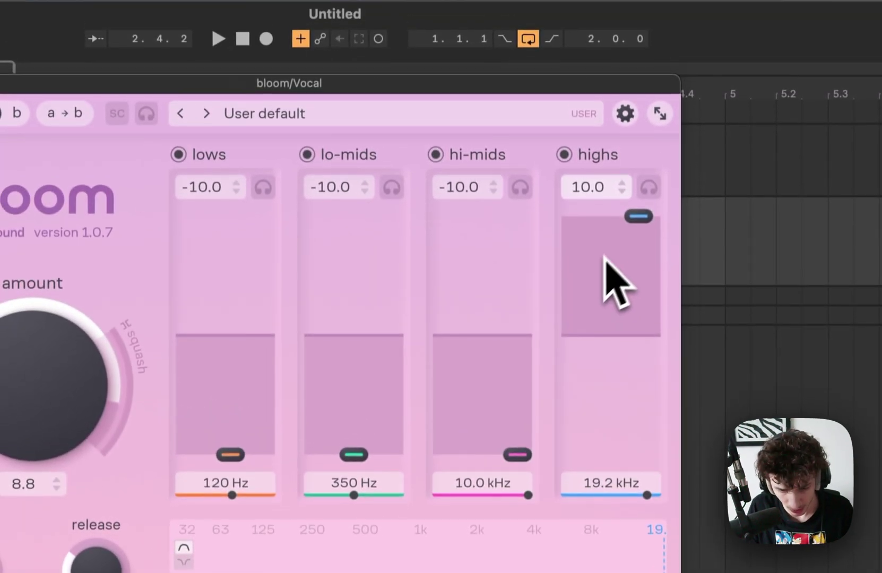
pyautogui.moveTo(605, 253); pyautogui.dragTo(634, 313)
# Step: Reload the User default preset in bloom and close the preset browser
pyautogui.click(242, 126)
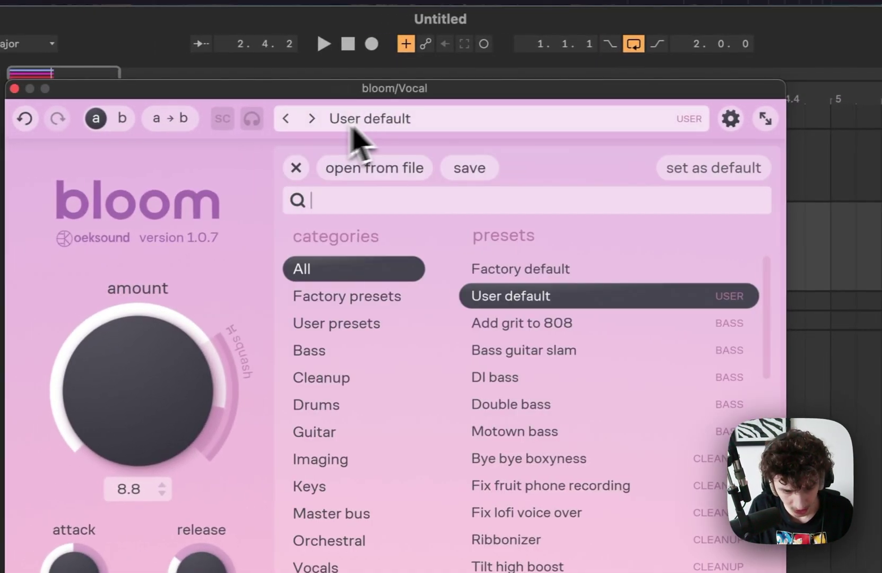
pyautogui.click(532, 292)
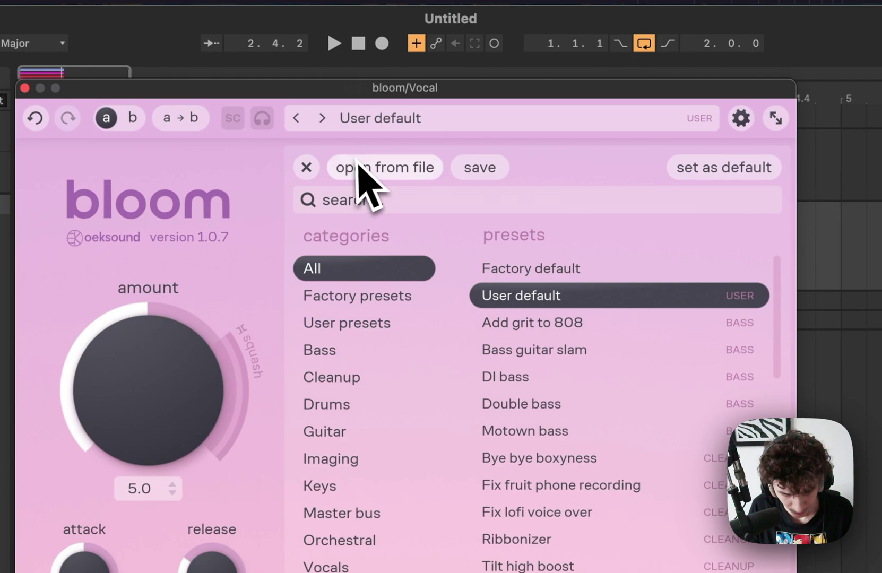
pyautogui.click(306, 167)
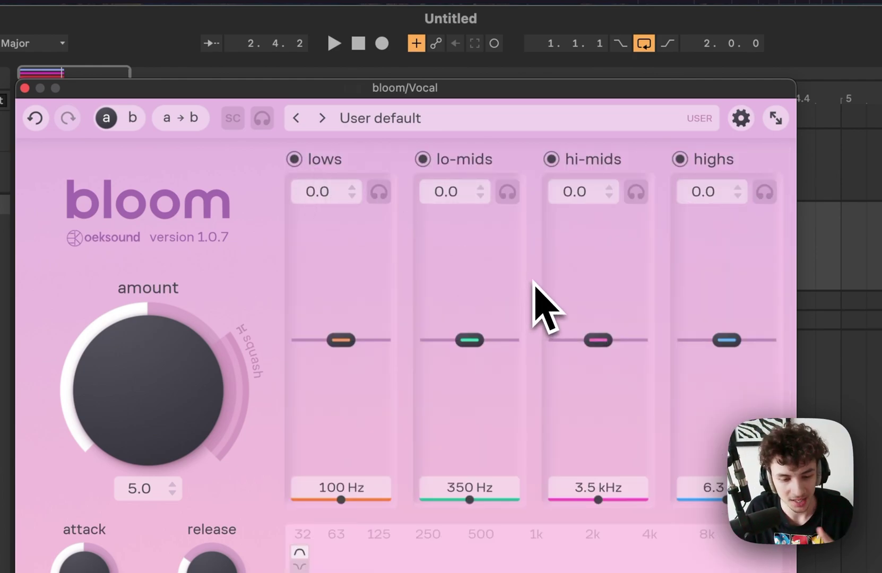
# Step: Reposition the bloom window over the arrangement and play the loop with the lows band soloed
pyautogui.moveTo(343, 88); pyautogui.dragTo(401, 91)
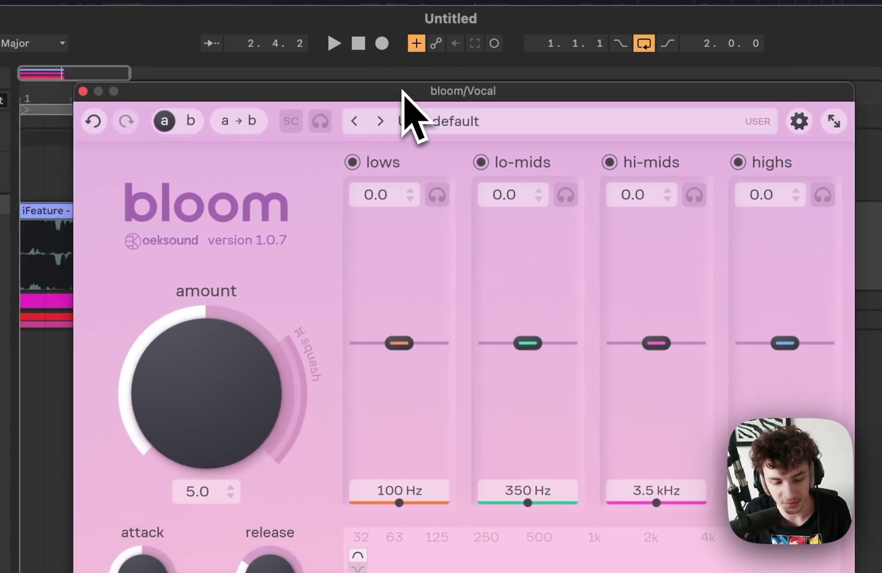
pyautogui.moveTo(402, 91); pyautogui.dragTo(551, 92)
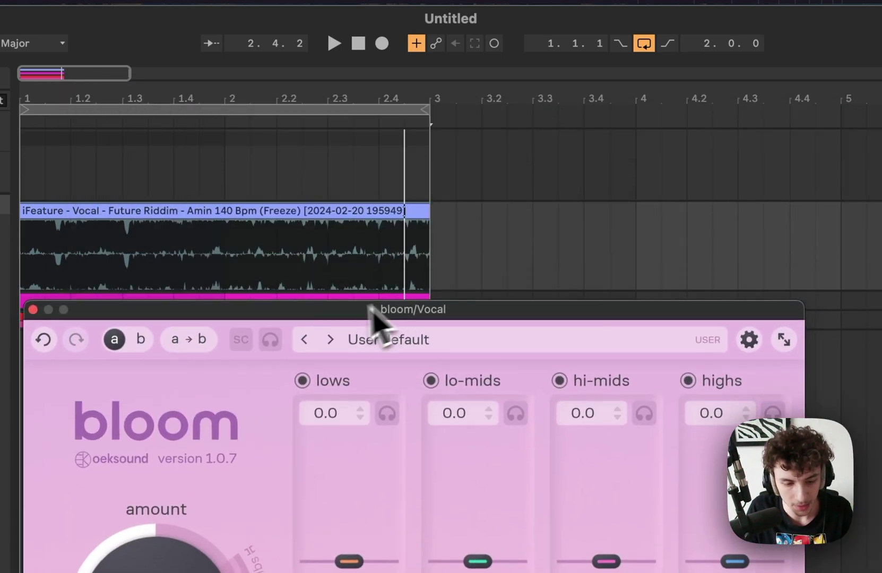
pyautogui.moveTo(370, 307); pyautogui.dragTo(361, 112)
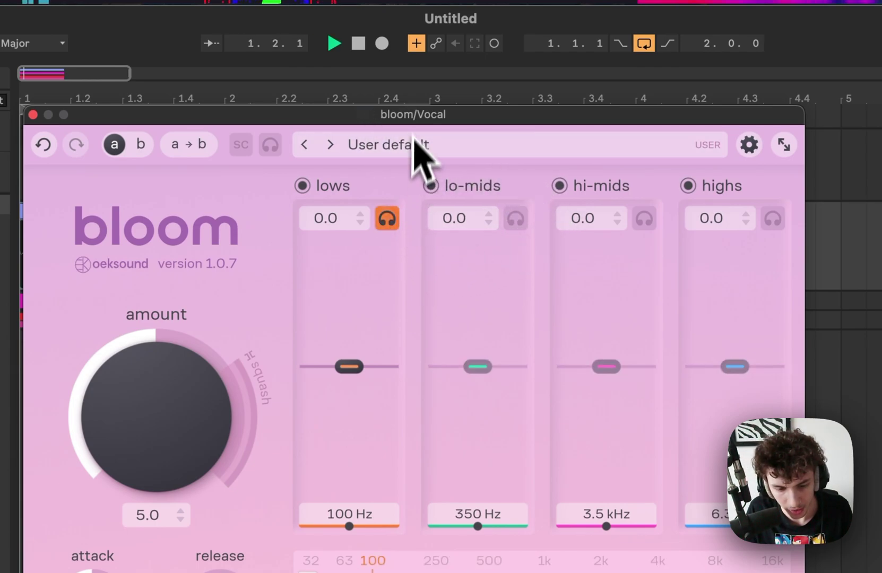
pyautogui.moveTo(411, 110); pyautogui.dragTo(431, 199)
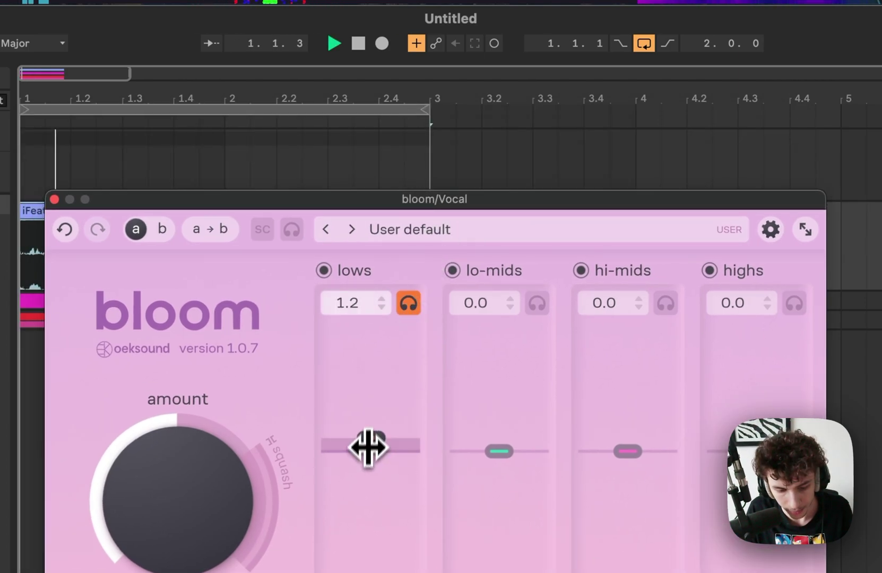
# Step: Set the lows band to 350 Hz and -4.4, end its solo, and switch the processing range to exclude mode
pyautogui.moveTo(368, 447); pyautogui.dragTo(394, 496)
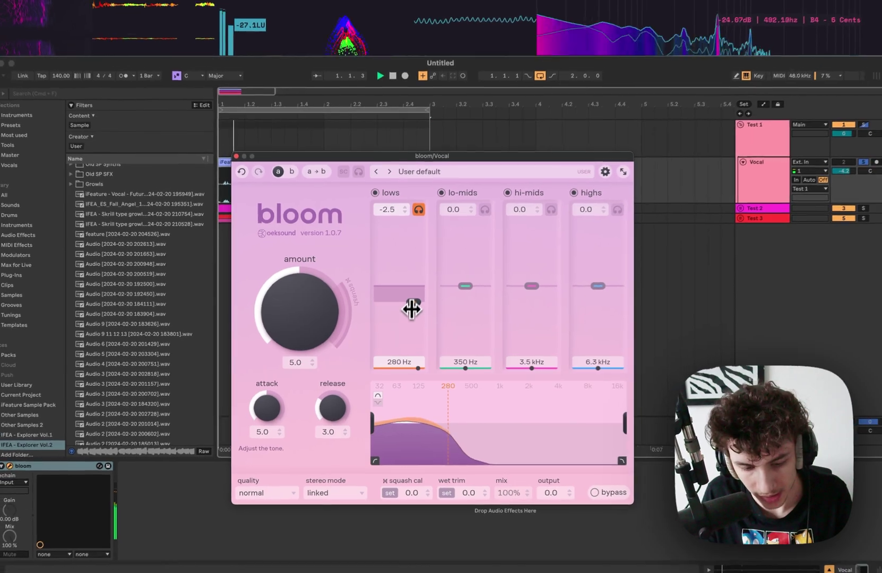
pyautogui.moveTo(411, 309); pyautogui.dragTo(426, 289)
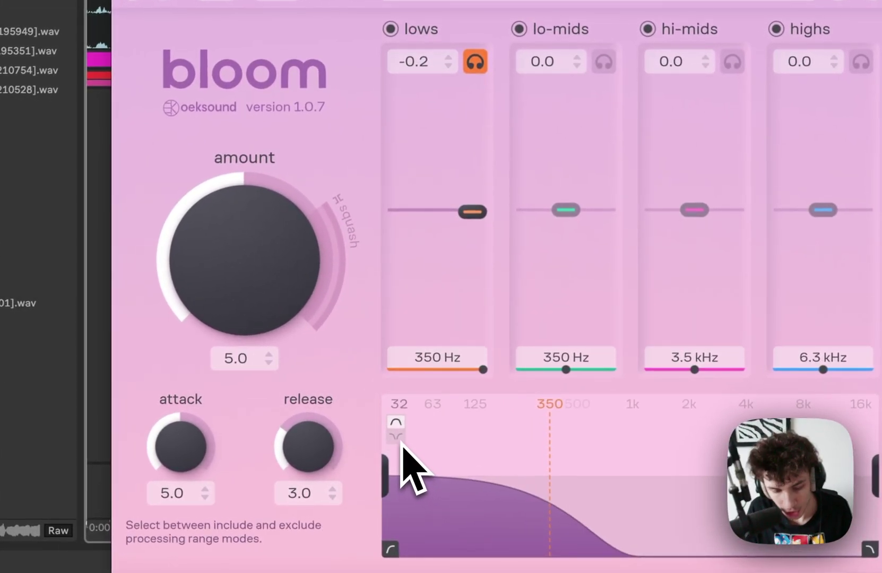
pyautogui.click(398, 438)
pyautogui.moveTo(469, 211)
pyautogui.mouseDown()
pyautogui.moveTo(475, 89)
pyautogui.moveTo(455, 132)
pyautogui.moveTo(450, 344)
pyautogui.mouseUp()
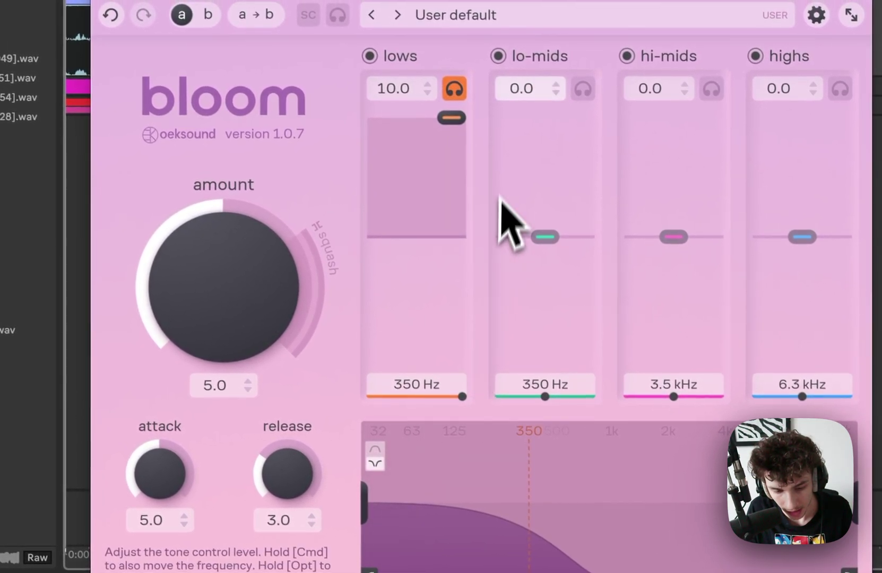
pyautogui.click(453, 88)
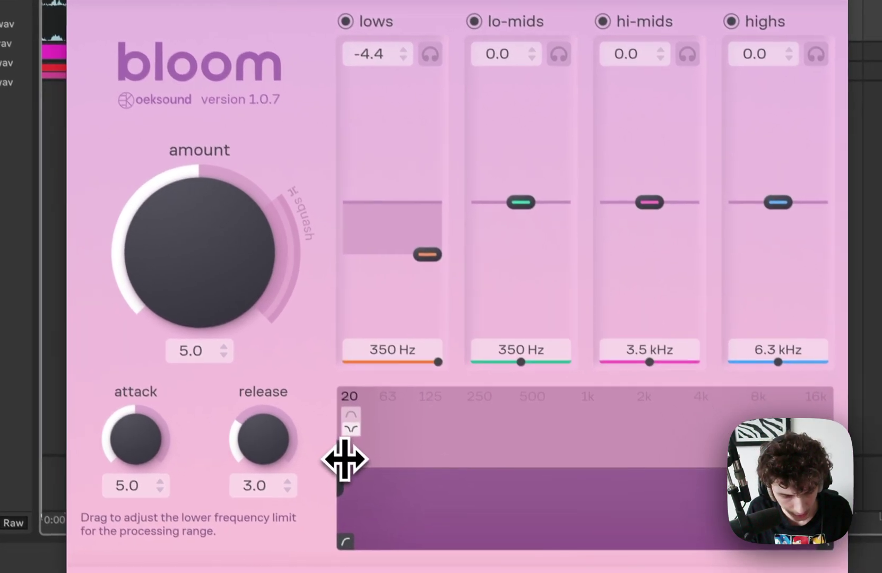
# Step: Set the excluded processing range's lower frequency limit to 550 Hz
pyautogui.moveTo(368, 489); pyautogui.dragTo(538, 493)
pyautogui.moveTo(507, 448); pyautogui.dragTo(537, 449)
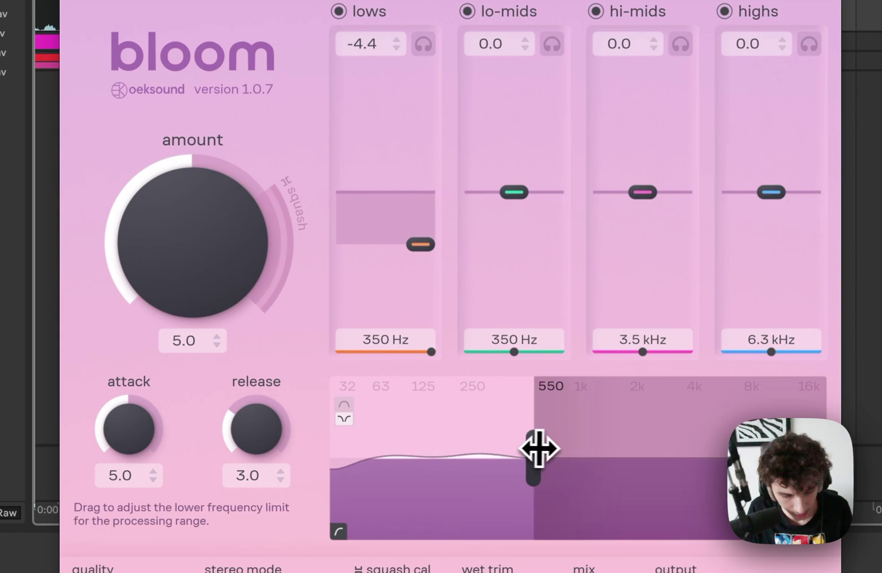
# Step: Raise the lows band to 7.9 and limit the excluded processing range to 300 Hz at its lower end and just above 2 kHz
pyautogui.moveTo(420, 244); pyautogui.dragTo(433, 89)
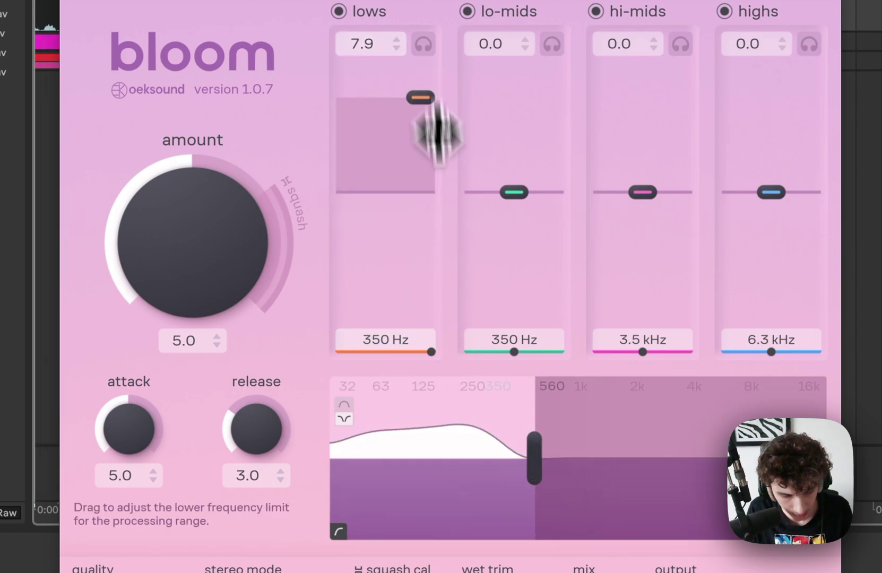
pyautogui.moveTo(533, 457); pyautogui.dragTo(485, 462)
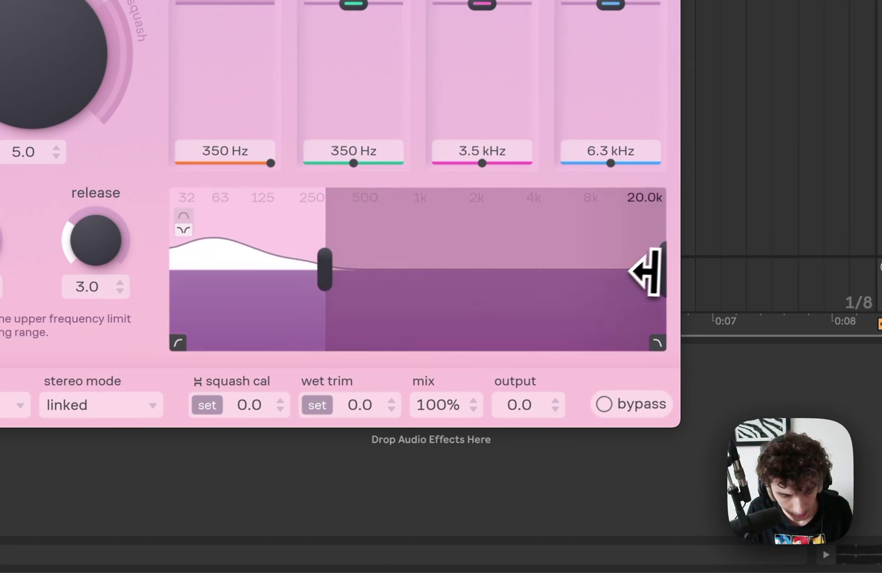
pyautogui.moveTo(661, 268); pyautogui.dragTo(480, 263)
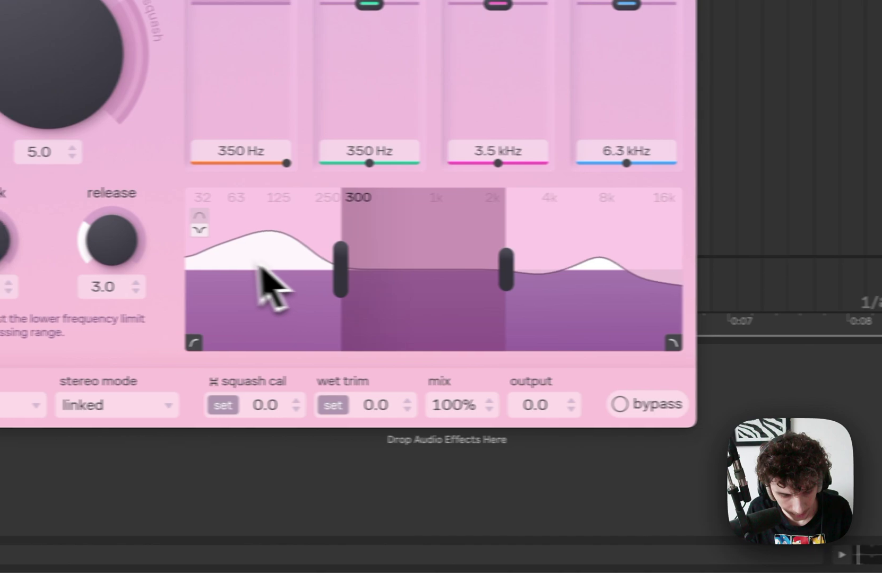
# Step: Compare include mode with exclude mode for the processing range, and set the excluded range's lower limit to 350 Hz
pyautogui.click(184, 216)
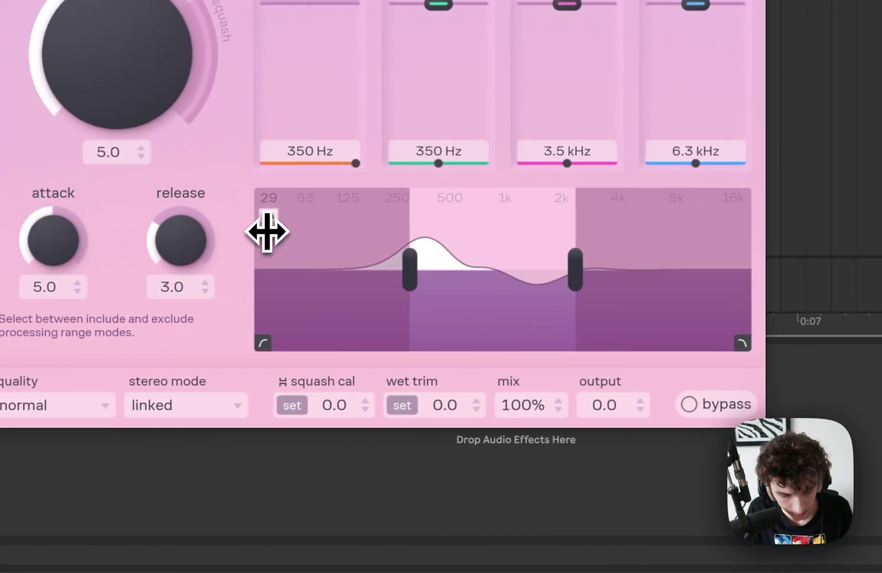
pyautogui.click(267, 229)
pyautogui.moveTo(417, 260); pyautogui.dragTo(373, 259)
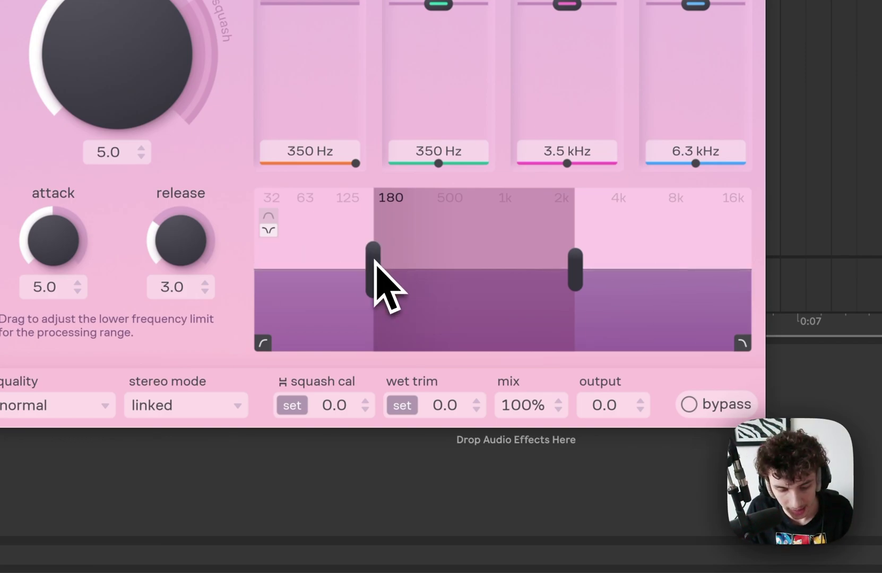
pyautogui.moveTo(378, 269); pyautogui.dragTo(425, 269)
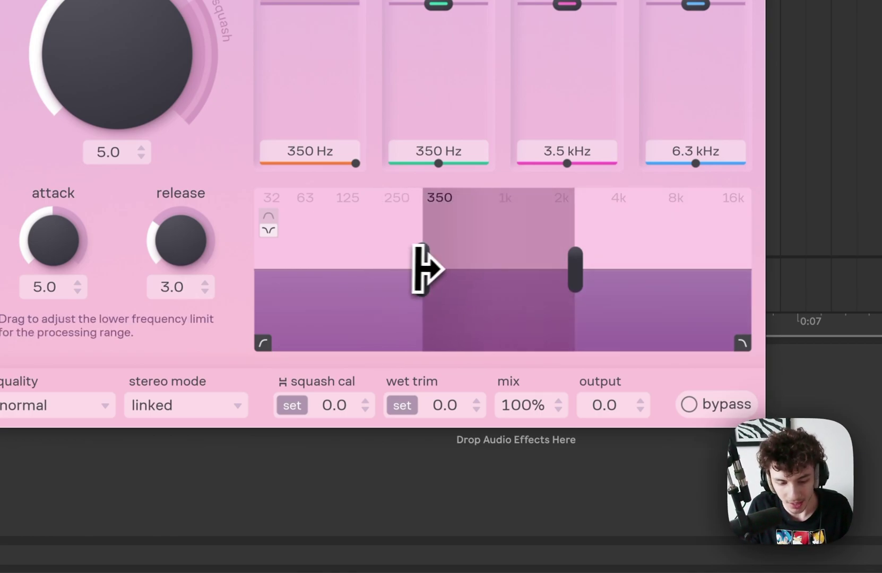
# Step: Try narrower and wider excluded ranges, including a 1.6 kHz upper limit, and settle on 350 Hz to between 2 and 4 kHz
pyautogui.moveTo(575, 266); pyautogui.dragTo(552, 260)
pyautogui.moveTo(461, 264); pyautogui.dragTo(386, 269)
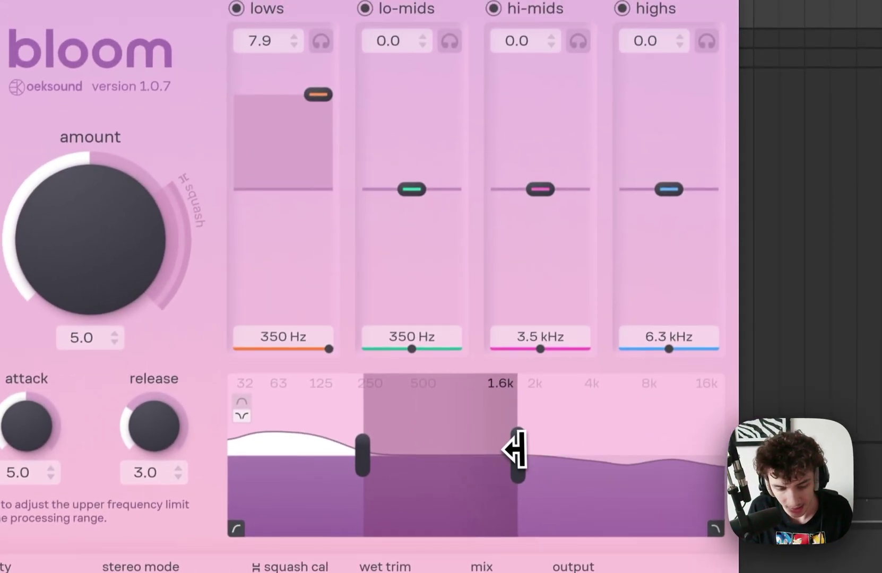
pyautogui.moveTo(543, 265); pyautogui.dragTo(641, 265)
pyautogui.moveTo(615, 455); pyautogui.dragTo(556, 457)
pyautogui.moveTo(364, 455); pyautogui.dragTo(394, 455)
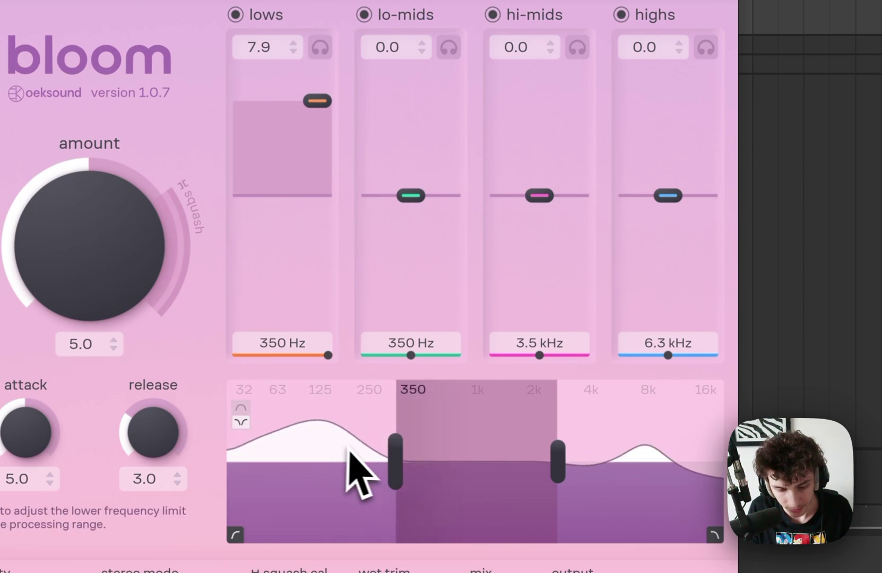
# Step: Play the loop while setting the lows to 10.0 at 210 Hz, the highs to 6.8 and the amount to 6.6
pyautogui.moveTo(317, 101); pyautogui.dragTo(321, 310)
pyautogui.moveTo(448, 394); pyautogui.dragTo(433, 0)
pyautogui.press('space')
pyautogui.moveTo(653, 409); pyautogui.dragTo(659, 355)
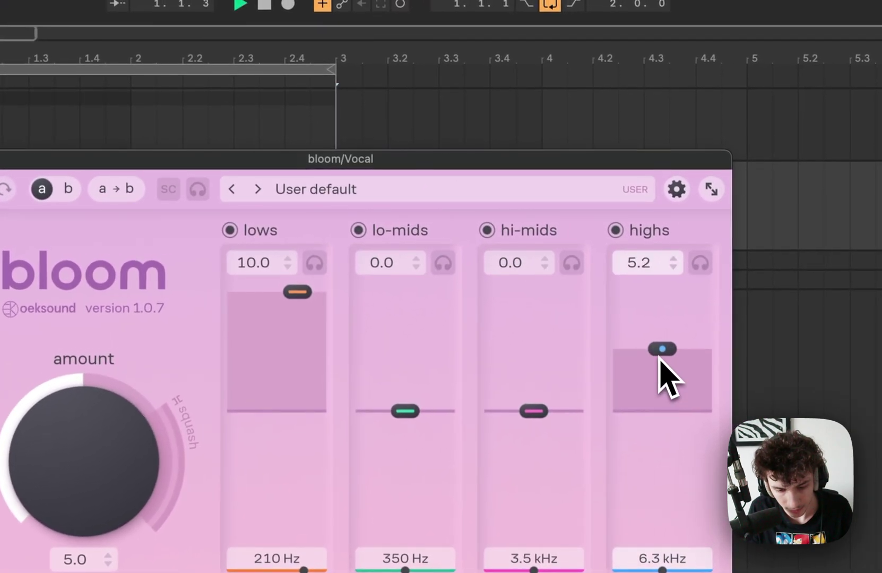
pyautogui.moveTo(133, 440); pyautogui.dragTo(158, 391)
pyautogui.moveTo(241, 114); pyautogui.dragTo(265, 197)
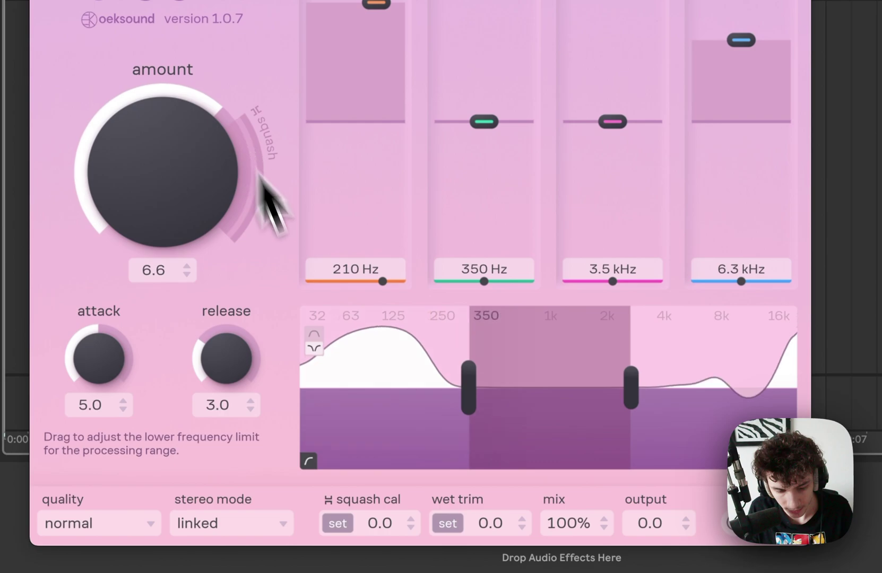
# Step: Switch the processing range to include mode and narrow it to 105 Hz at the lower end and below 500 Hz at the upper
pyautogui.click(315, 340)
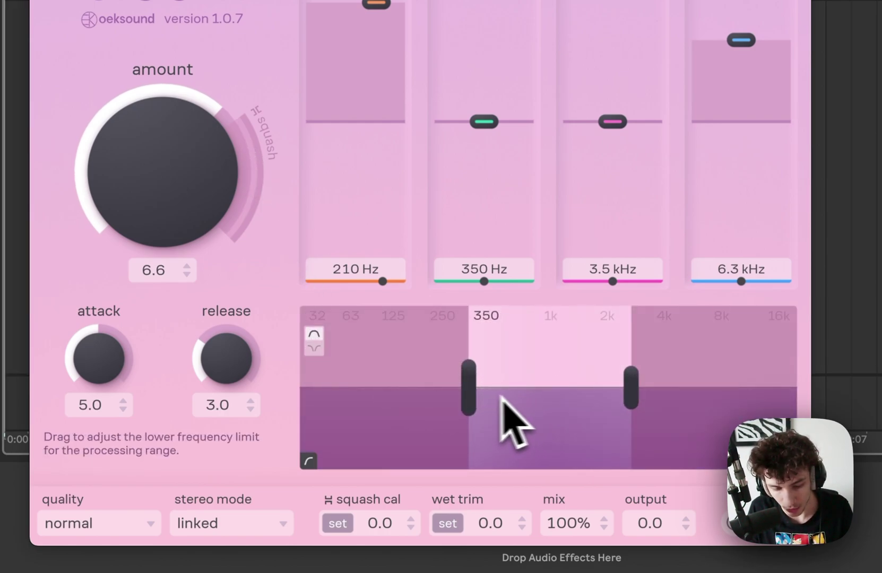
pyautogui.moveTo(468, 392); pyautogui.dragTo(378, 394)
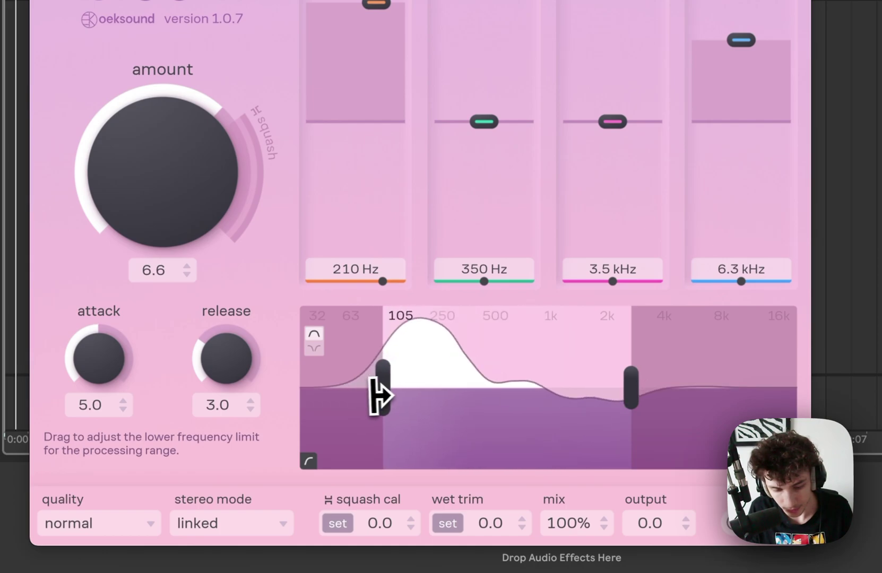
pyautogui.moveTo(616, 399); pyautogui.dragTo(504, 393)
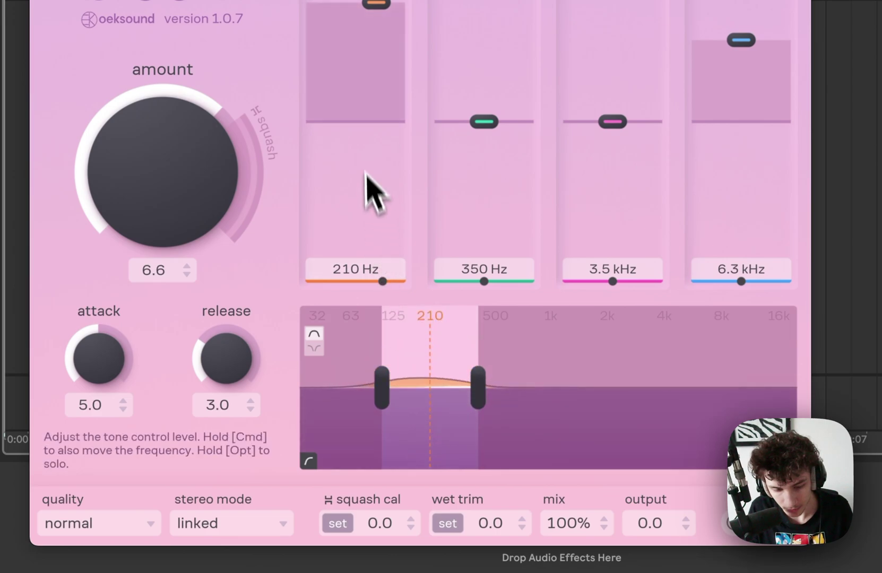
# Step: Cut the lows band to -10.0 at 175 Hz and set the included processing range to 55–490 Hz
pyautogui.moveTo(365, 172); pyautogui.dragTo(364, 555)
pyautogui.moveTo(383, 393); pyautogui.dragTo(344, 383)
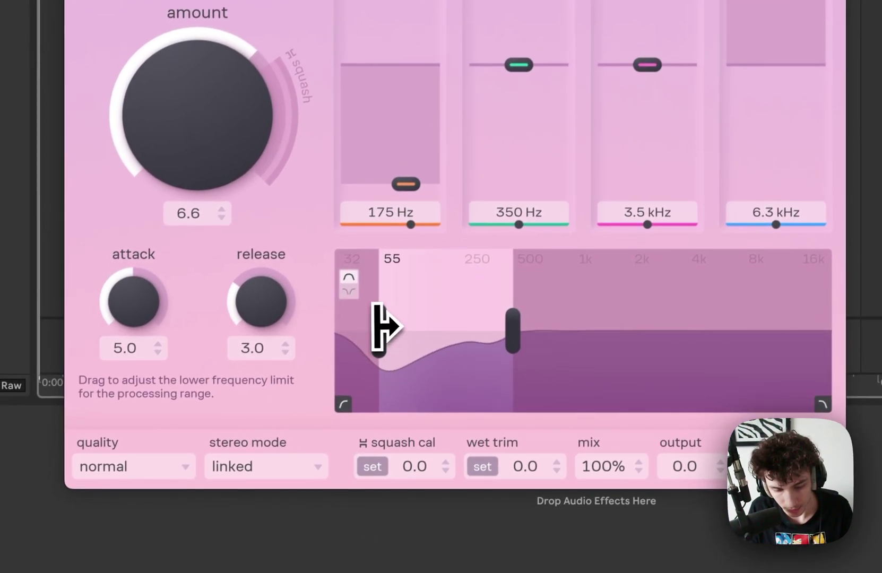
pyautogui.moveTo(511, 329); pyautogui.dragTo(516, 326)
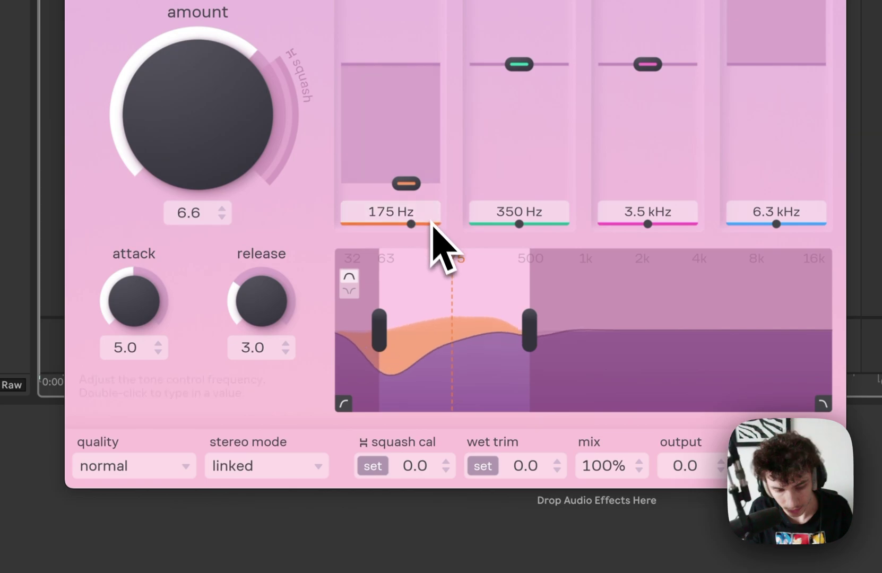
# Step: Raise the amount to 8.3 in the squash range and open the processing range to the full spectrum
pyautogui.moveTo(225, 150); pyautogui.dragTo(223, 145)
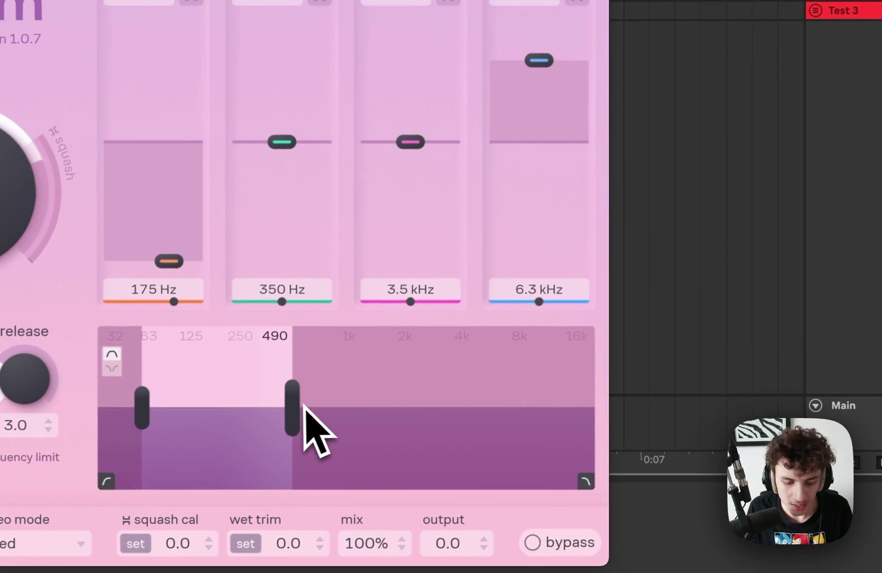
pyautogui.moveTo(532, 329); pyautogui.dragTo(828, 329)
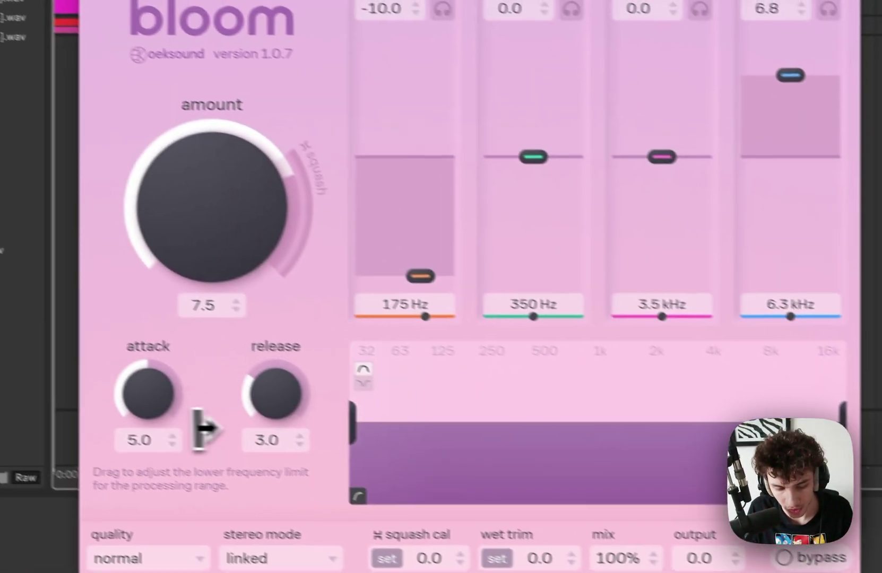
# Step: Set the amount to 7.5 and reset the highs band to 0.0
pyautogui.scroll(13, 252, 255)
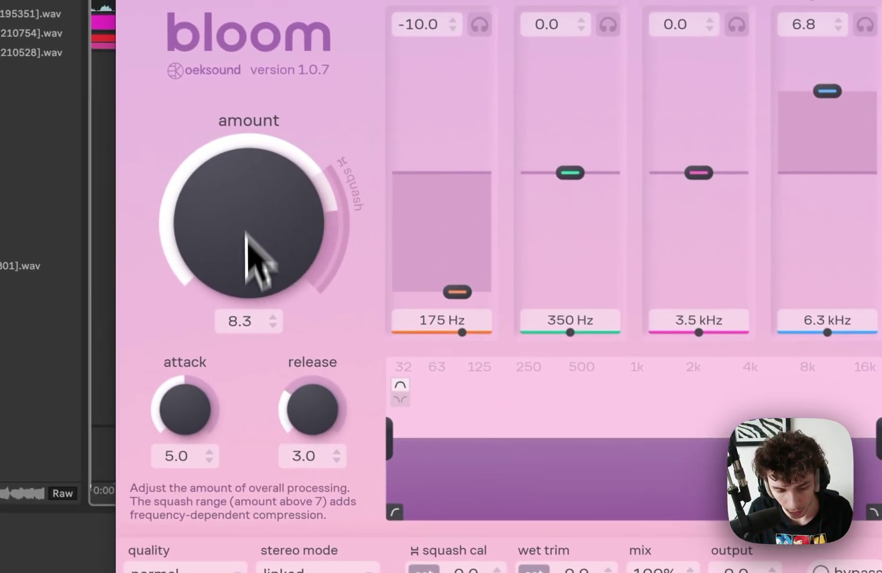
pyautogui.moveTo(250, 195); pyautogui.dragTo(243, 245)
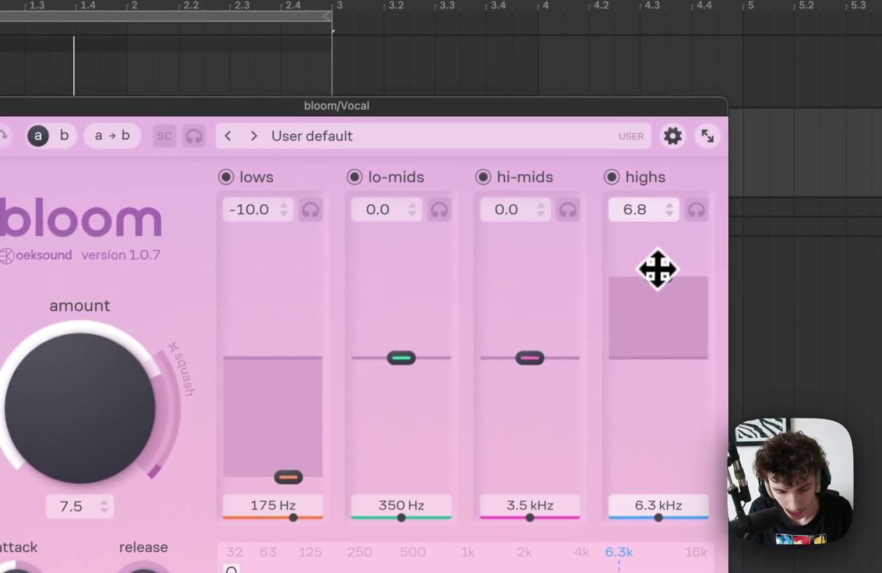
pyautogui.doubleClick(831, 92)
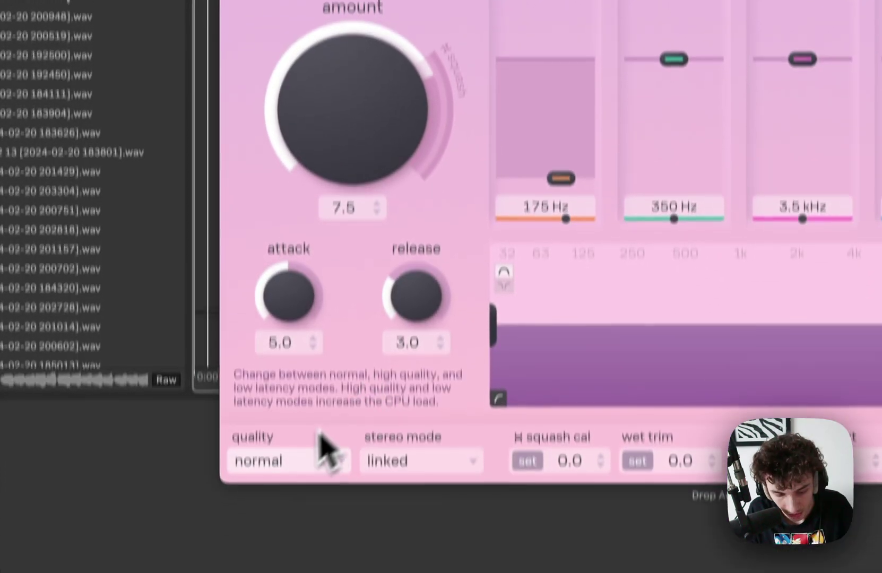
# Step: Set the processing quality to high and the stereo mode to M/S split
pyautogui.click(313, 460)
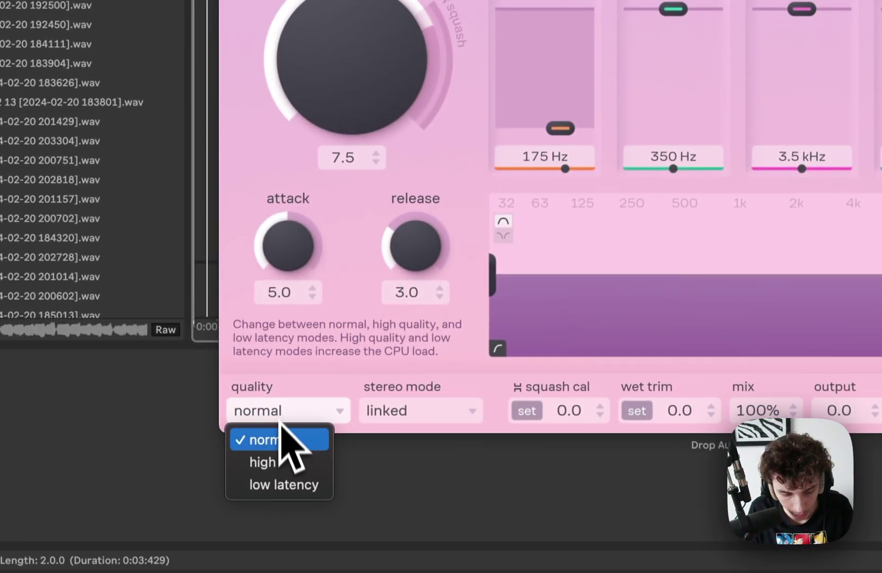
pyautogui.click(280, 456)
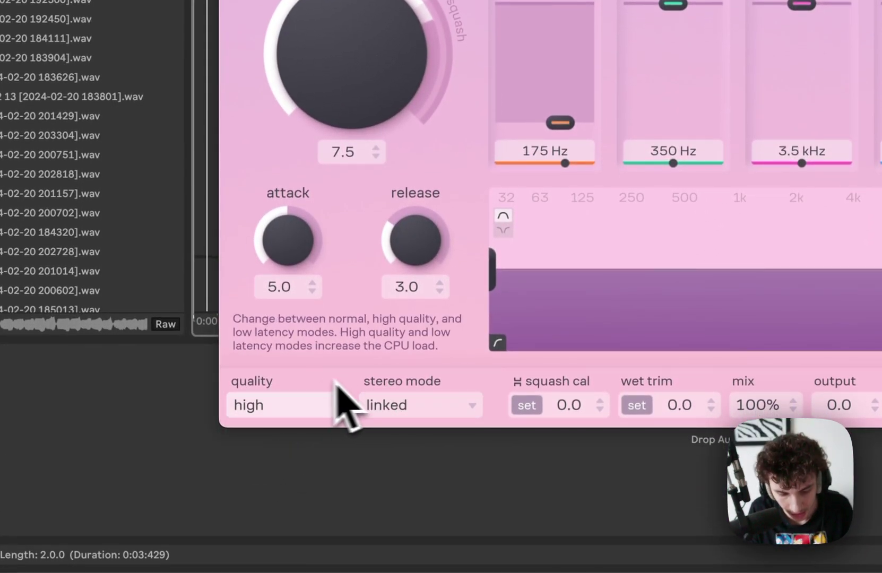
pyautogui.click(417, 406)
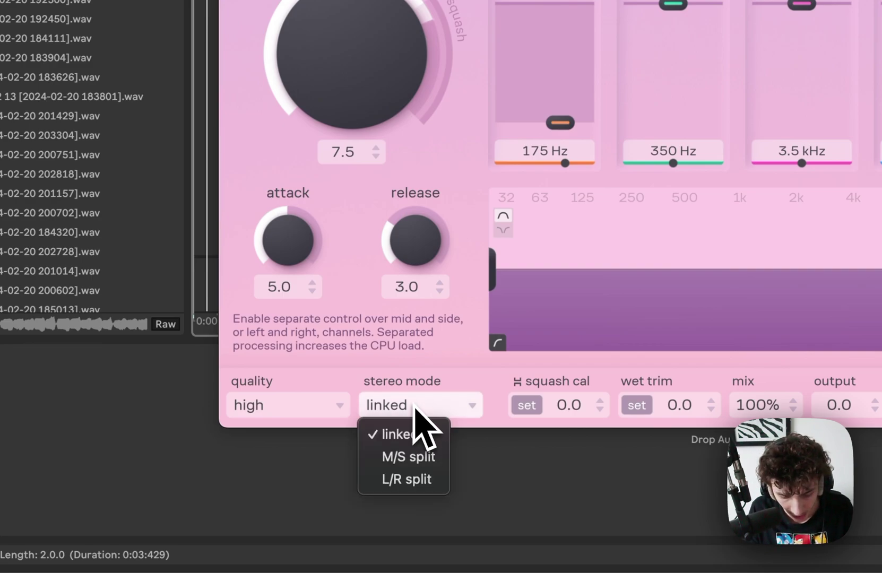
pyautogui.click(413, 461)
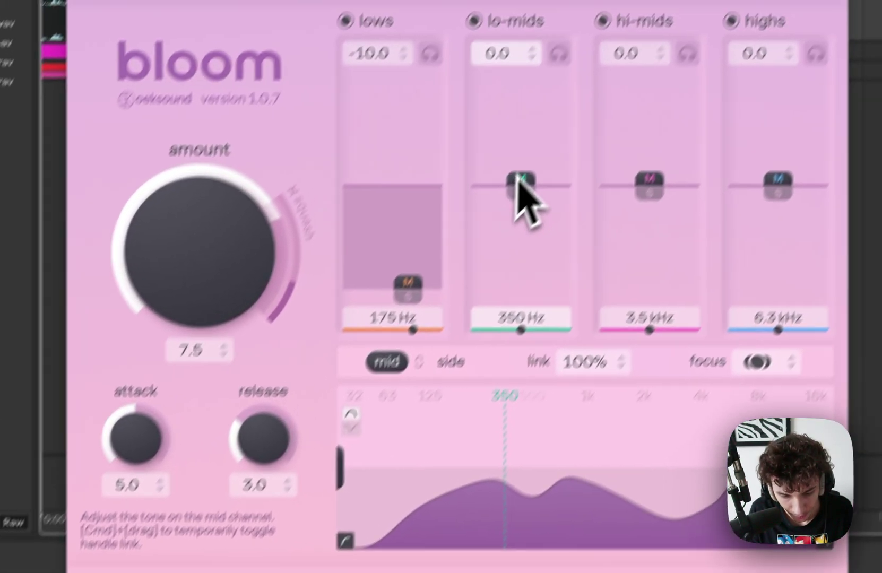
# Step: Set the mid channel's lo-mids band to 620 Hz and 0.1, separately from the side channel
pyautogui.moveTo(522, 184)
pyautogui.mouseDown()
pyautogui.moveTo(527, 89)
pyautogui.moveTo(525, 171)
pyautogui.mouseUp()
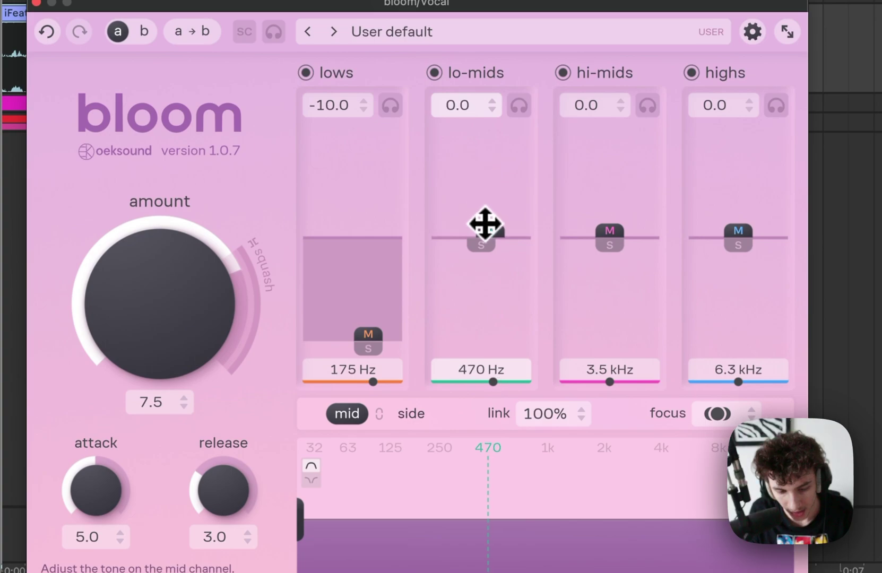
pyautogui.moveTo(484, 219)
pyautogui.mouseDown()
pyautogui.moveTo(484, 167)
pyautogui.moveTo(470, 341)
pyautogui.moveTo(494, 171)
pyautogui.moveTo(497, 228)
pyautogui.mouseUp()
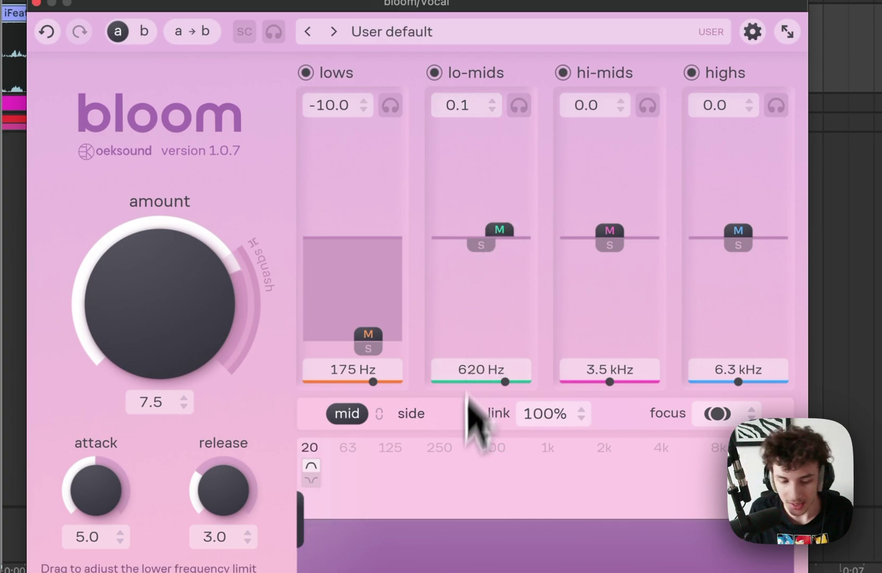
# Step: Switch the active channel back and forth between mid and side to compare their lo-mids tone settings and channel linking
pyautogui.click(409, 414)
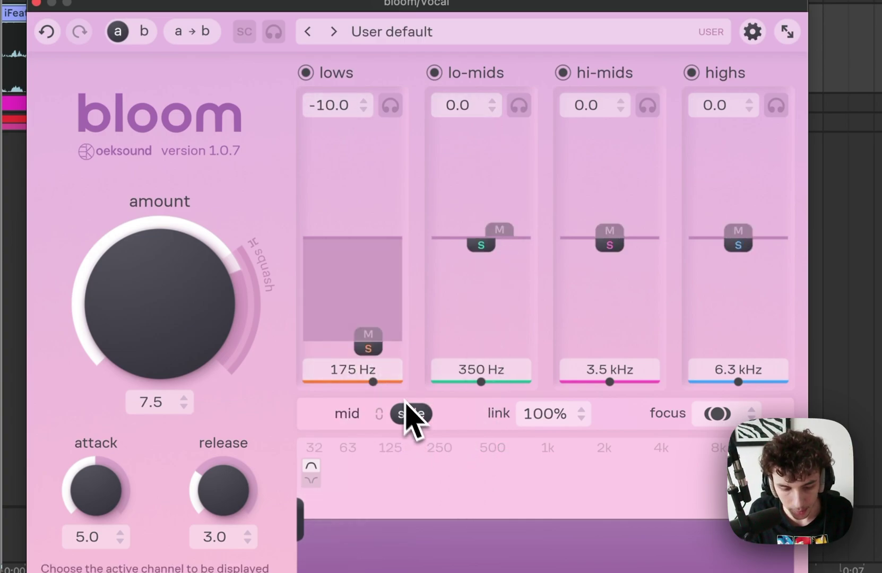
pyautogui.click(378, 416)
pyautogui.click(392, 420)
pyautogui.click(346, 416)
pyautogui.click(408, 413)
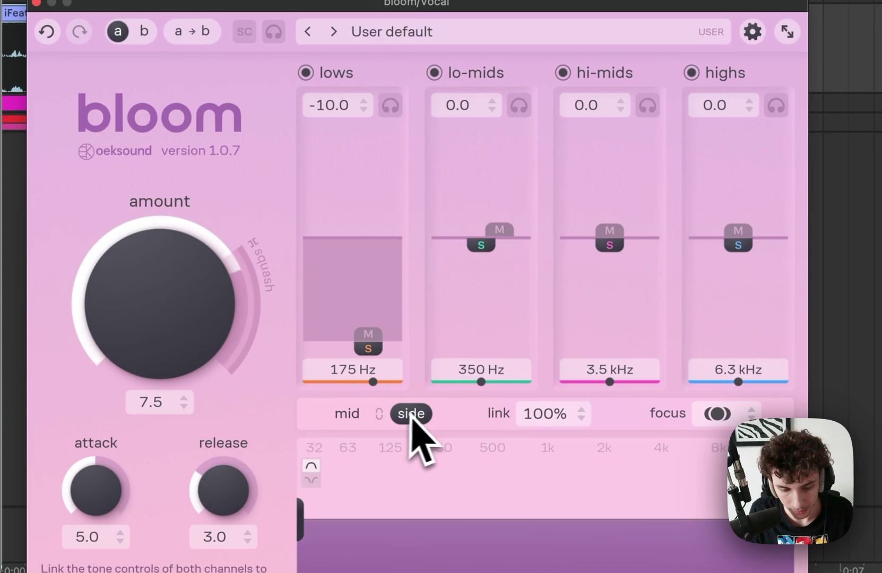
pyautogui.click(380, 416)
pyautogui.click(404, 414)
pyautogui.click(495, 225)
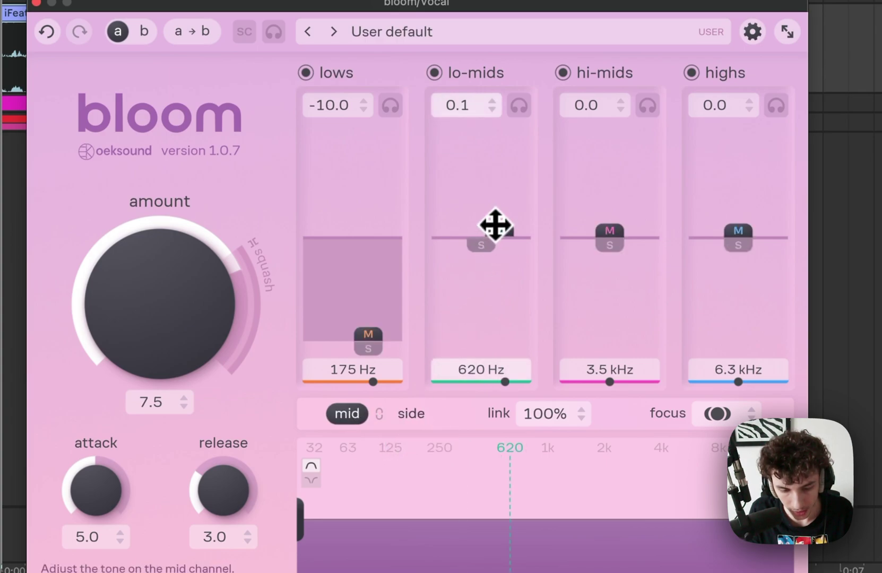
pyautogui.click(482, 247)
pyautogui.moveTo(494, 219); pyautogui.dragTo(491, 239)
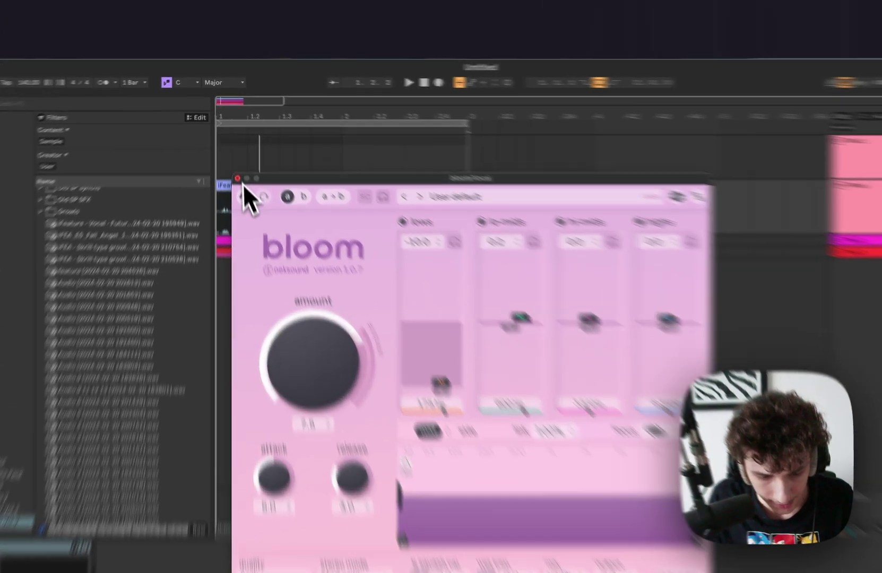
# Step: Close the vocal's bloom window and solo the Bass track inside the expanded Test 2 group
pyautogui.click(240, 163)
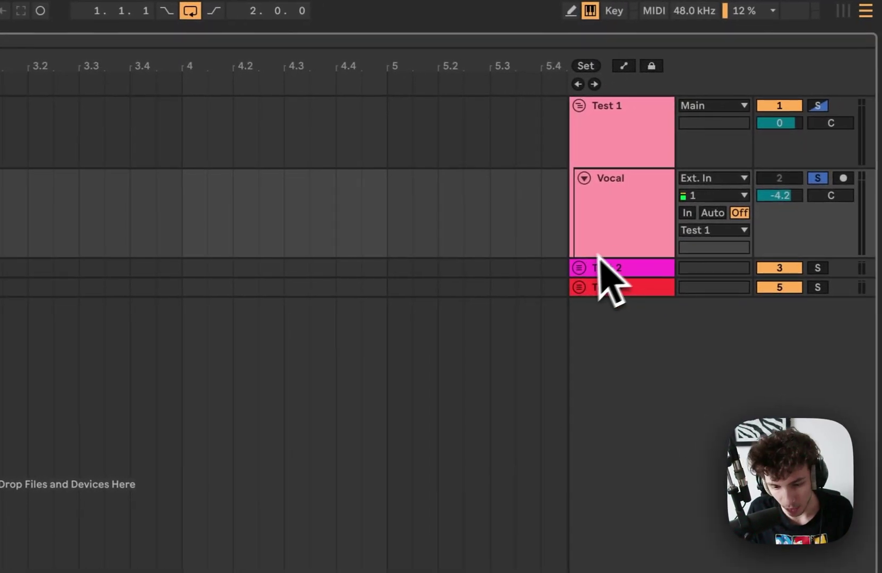
pyautogui.click(577, 267)
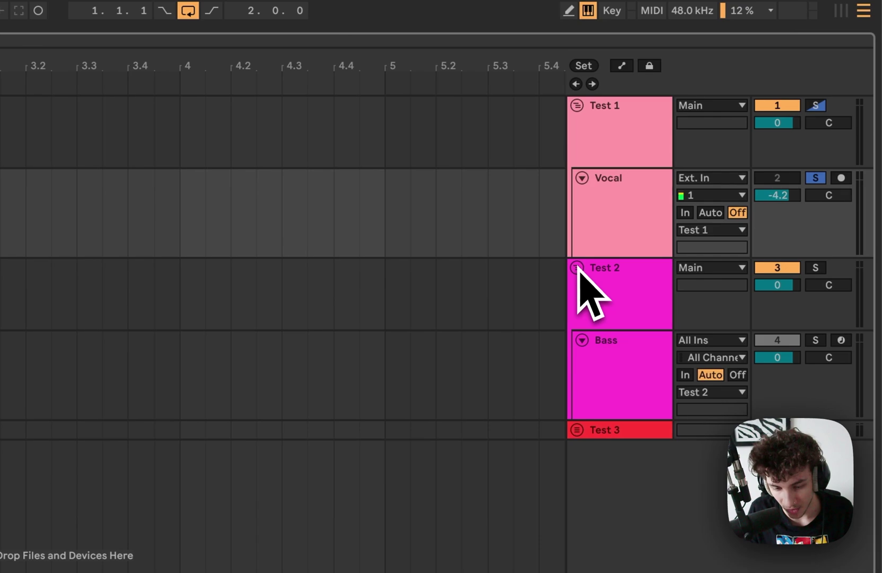
pyautogui.click(650, 348)
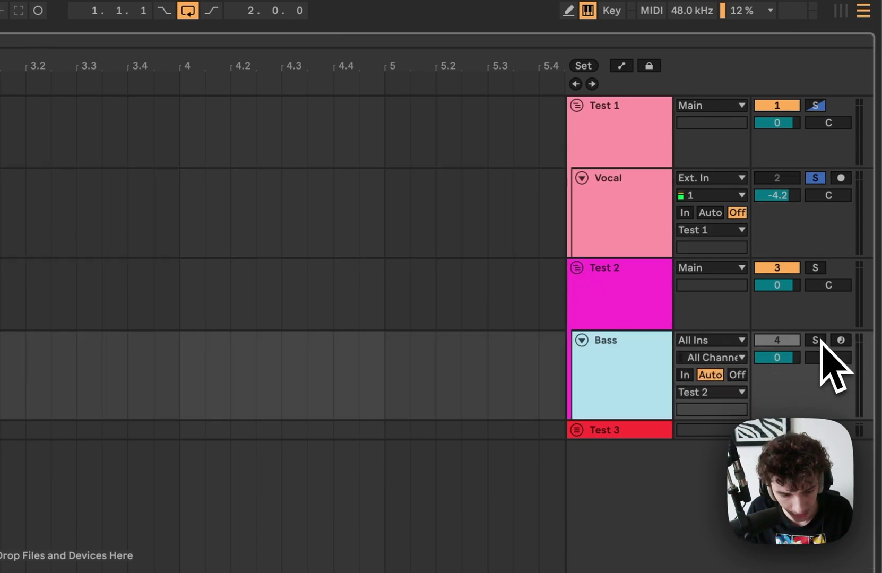
pyautogui.click(814, 341)
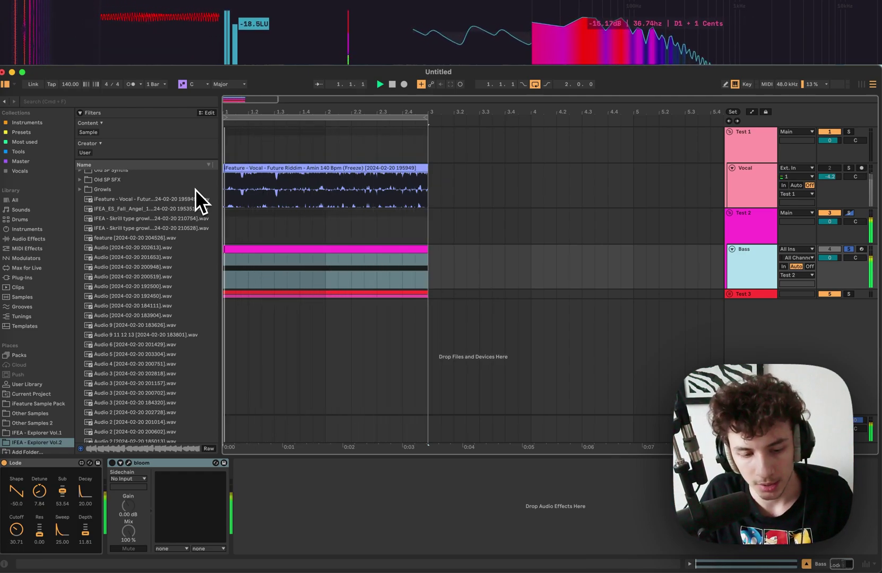
# Step: Enable the bloom device on the Bass track and open its plugin window
pyautogui.click(112, 462)
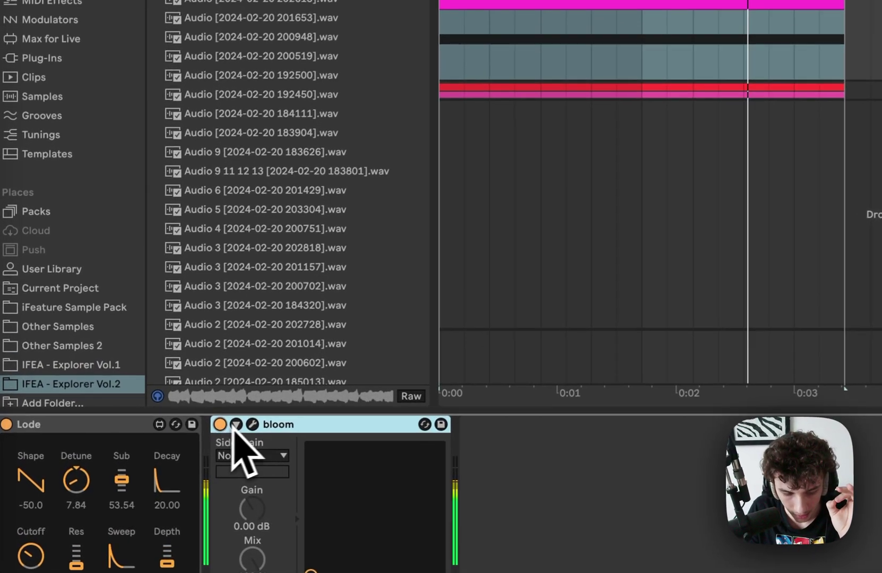
pyautogui.click(255, 423)
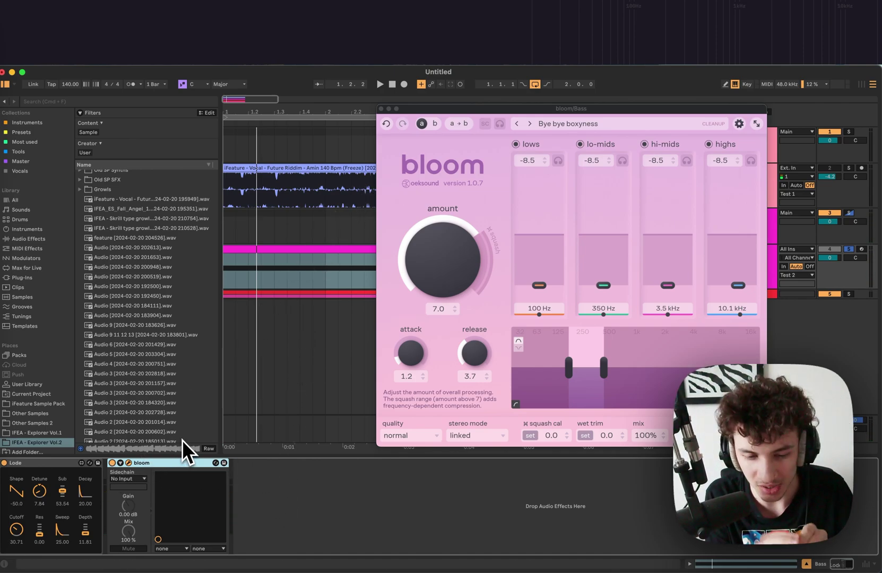
# Step: Audition the bass briefly, search the browser for "eq", and add EQ Eight after bloom on the Bass track
pyautogui.press('space')
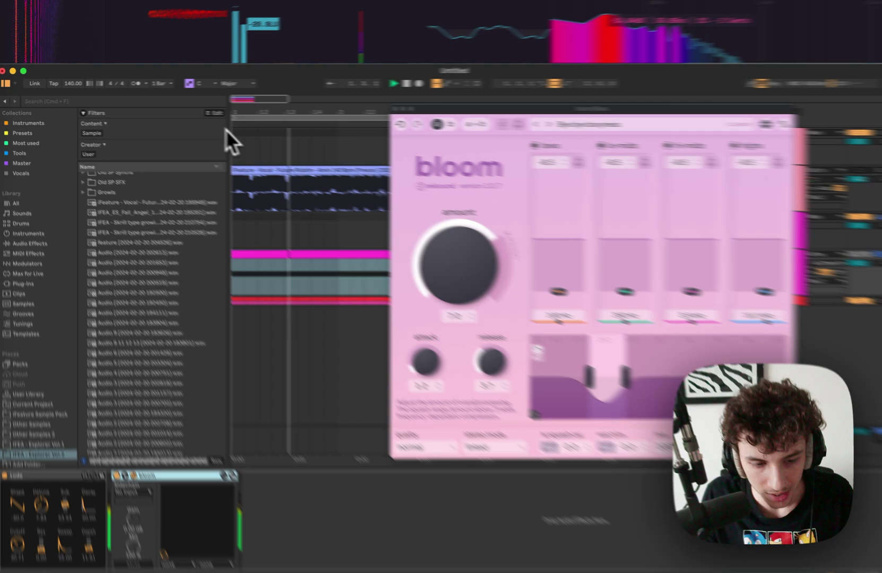
pyautogui.press('space')
pyautogui.click(193, 102)
pyautogui.write('eq')
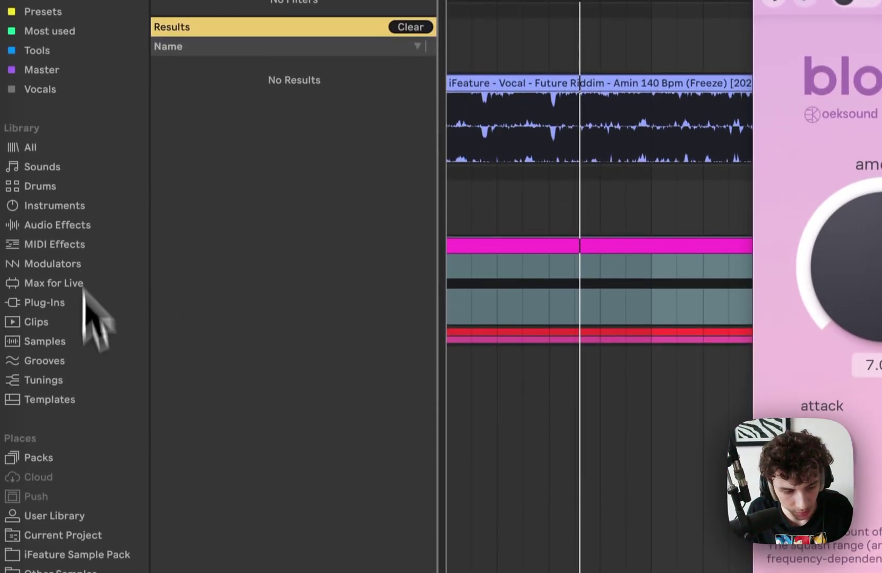
pyautogui.click(51, 146)
pyautogui.doubleClick(264, 33)
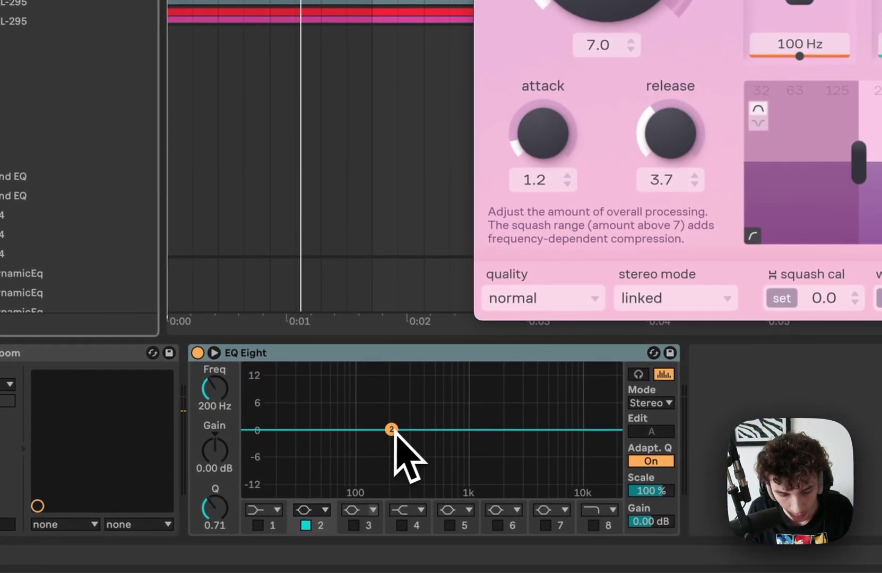
# Step: Cut EQ Eight's band 2 to -9.79 dB at 93.8 Hz and raise the EQ's output gain during playback
pyautogui.hotkey('ctrl', 'alt', 'p')
pyautogui.press('super+alt+p')
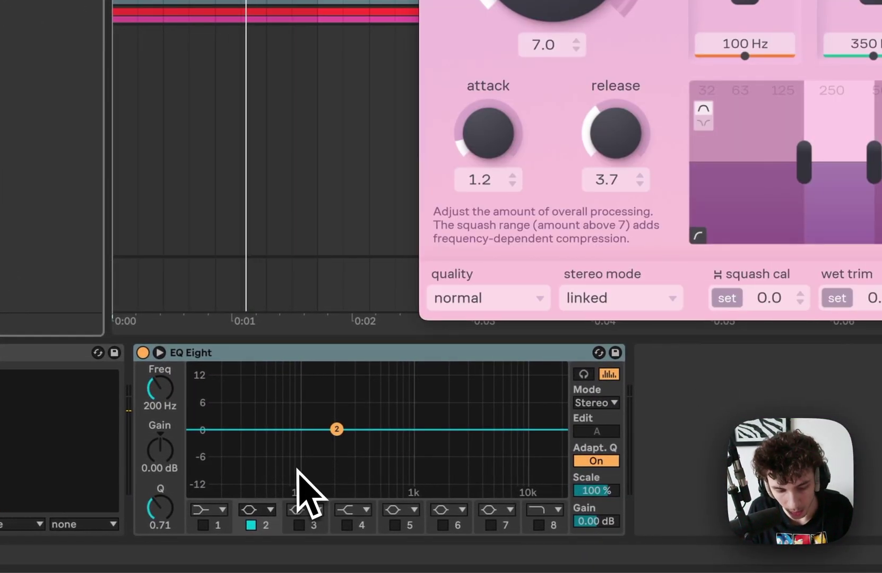
pyautogui.moveTo(337, 429); pyautogui.dragTo(300, 471)
pyautogui.press('space')
pyautogui.moveTo(593, 518); pyautogui.dragTo(592, 512)
# Step: Switch bloom and EQ Eight off and on together to compare the processed and dry bass during playback
pyautogui.click(68, 354)
pyautogui.keyDown('shift'); pyautogui.click(252, 352); pyautogui.keyUp('shift')
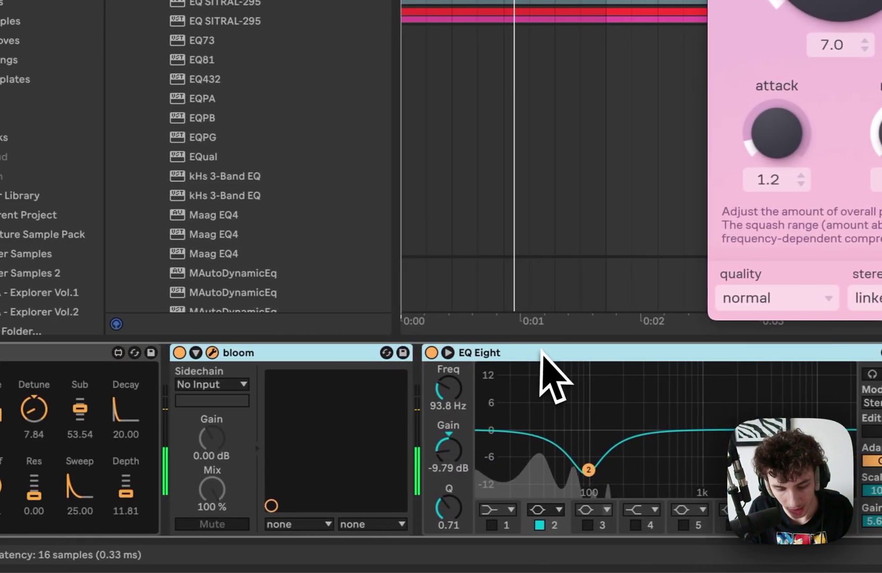
pyautogui.press('0')
pyautogui.press('space')
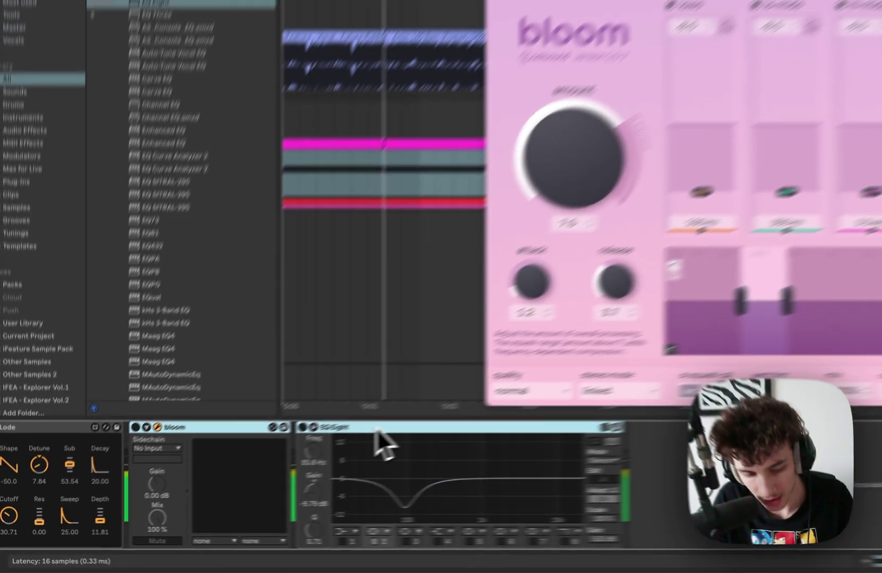
pyautogui.press('0')
pyautogui.press('space')
pyautogui.press('space')
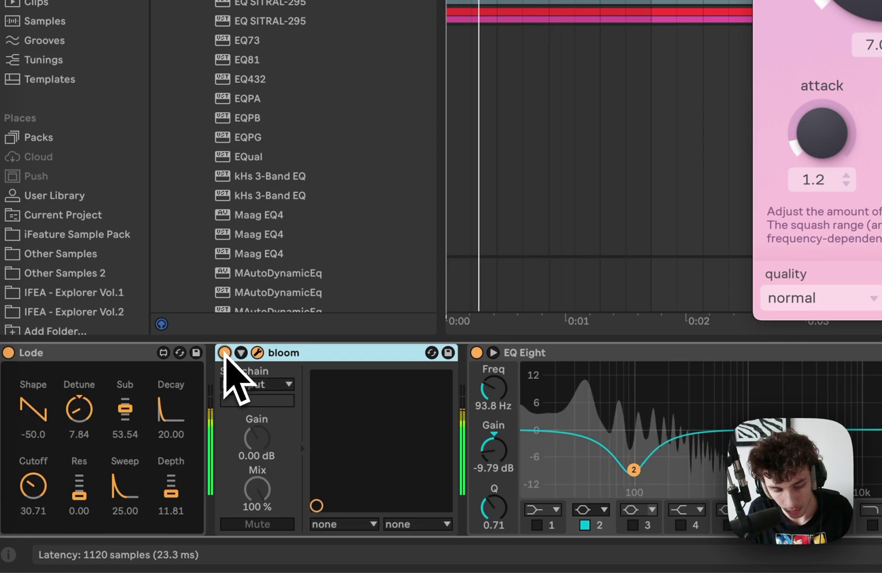
# Step: Bypass and re-enable bloom alone to compare the bass spectrum in EQ Eight, ending with playback stopped
pyautogui.click(225, 353)
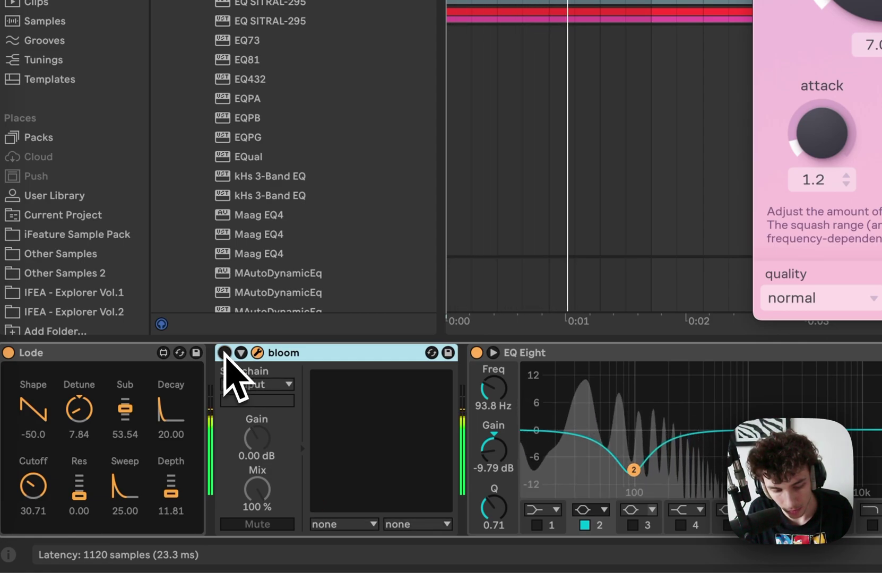
pyautogui.click(225, 352)
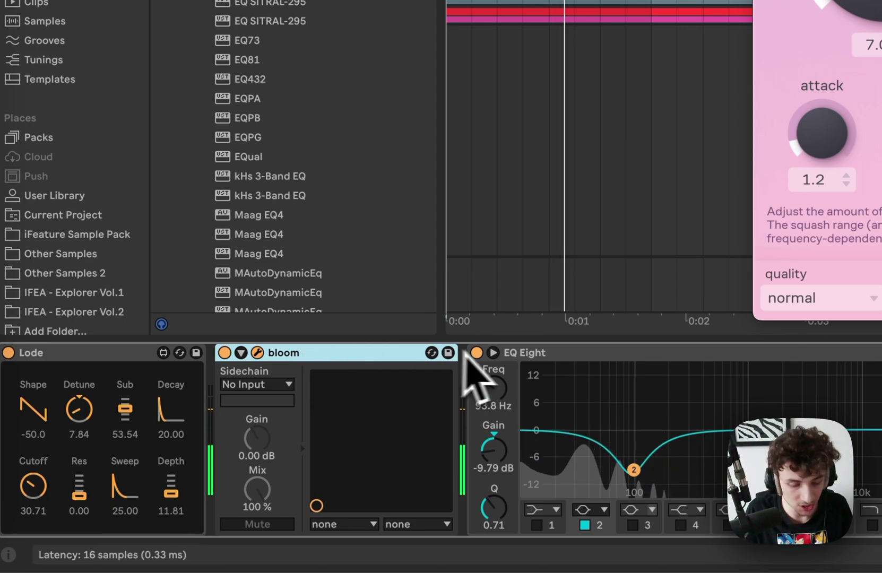
pyautogui.press('space')
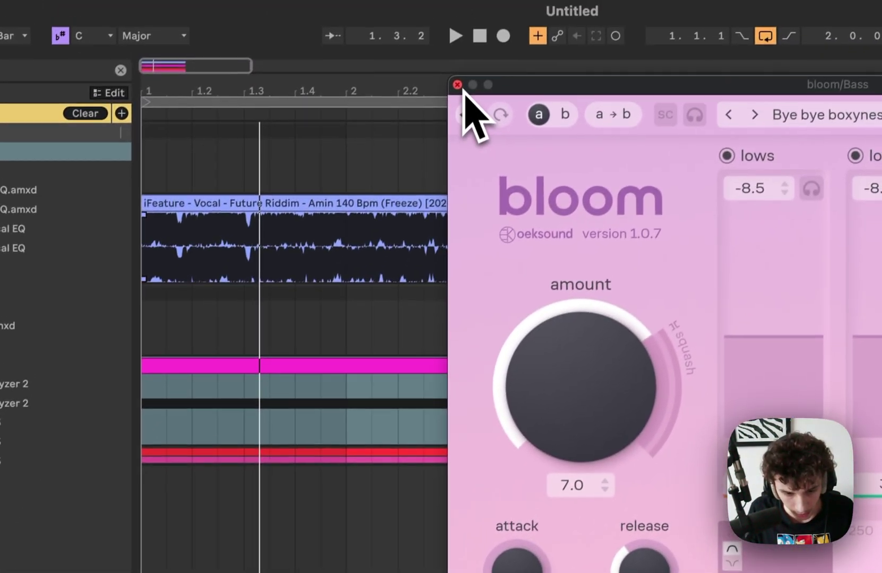
# Step: Close the bass's bloom window, expand the Test 3 group and solo it
pyautogui.click(458, 84)
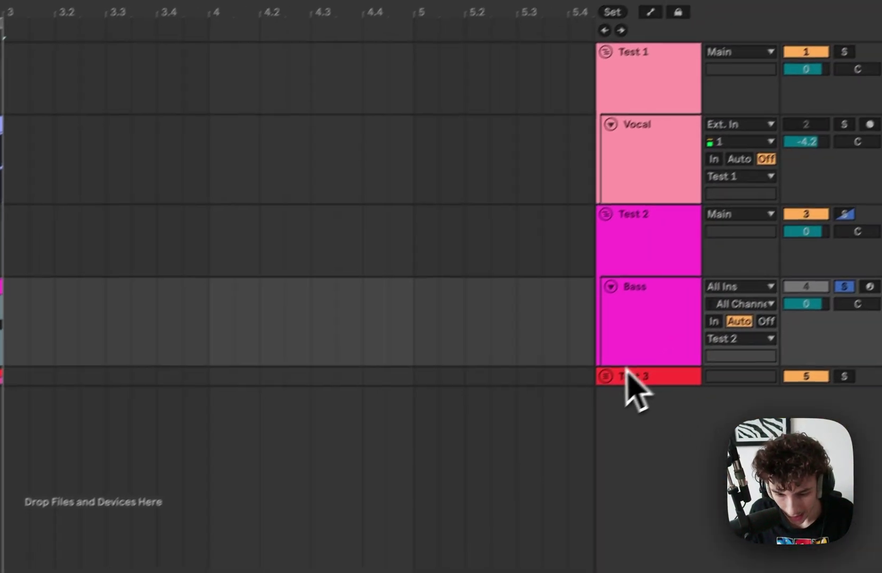
pyautogui.click(851, 194)
pyautogui.click(875, 196)
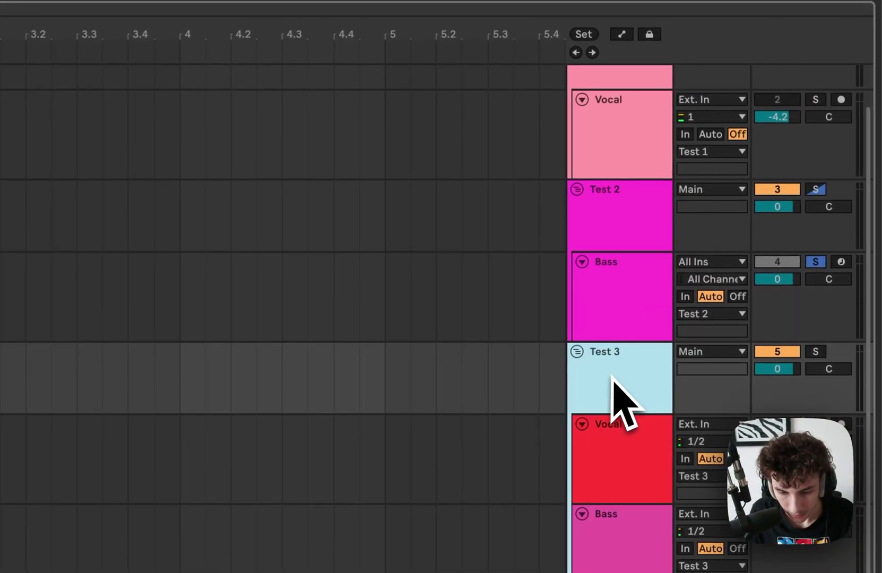
pyautogui.click(822, 354)
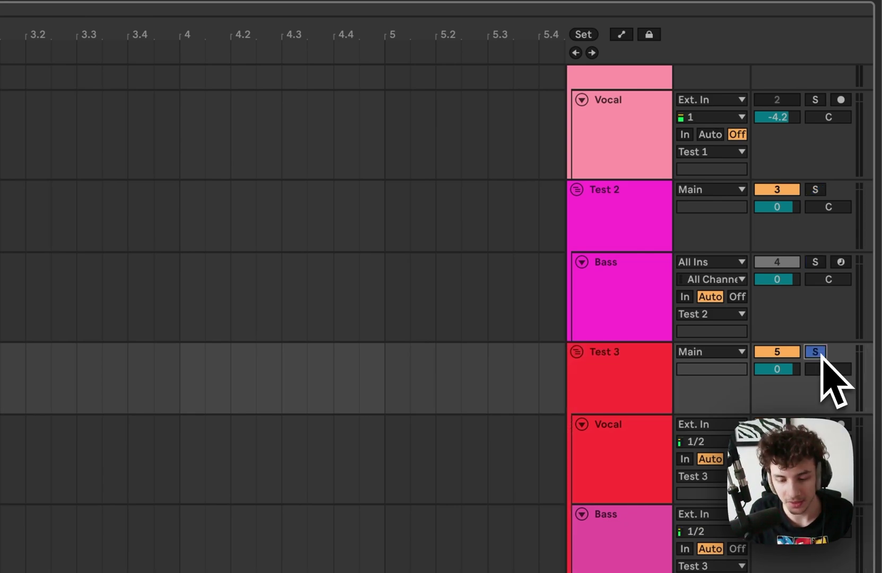
# Step: Collapse the Test 2 and Test 1 groups and select the Vocal track in Test 3
pyautogui.click(653, 374)
pyautogui.click(577, 190)
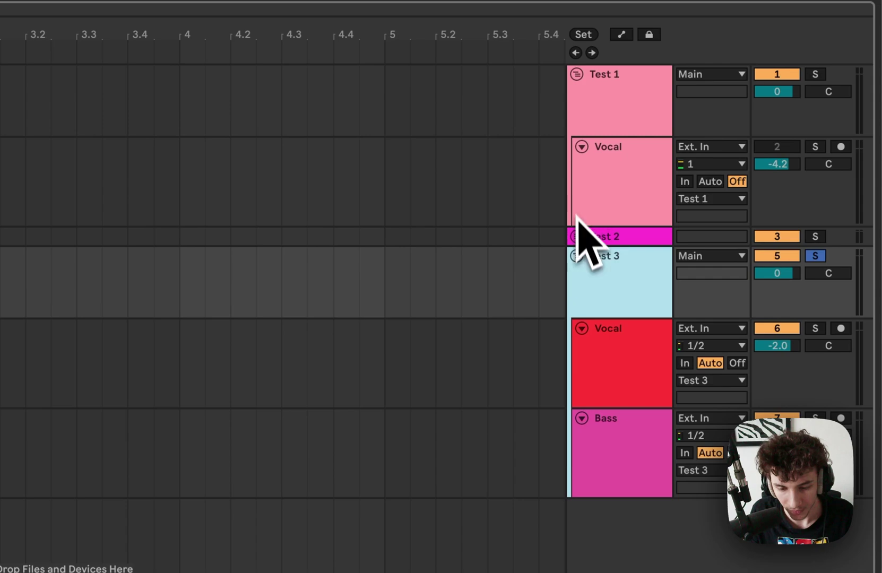
pyautogui.click(577, 73)
pyautogui.click(651, 204)
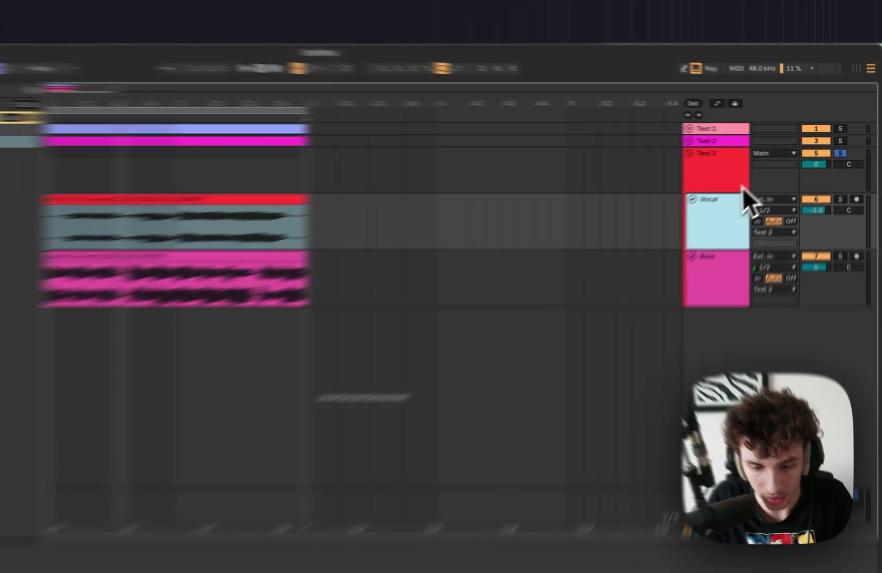
# Step: Listen to Test 3's vocal and bass together with the Bass track's bloom device in view
pyautogui.click(744, 237)
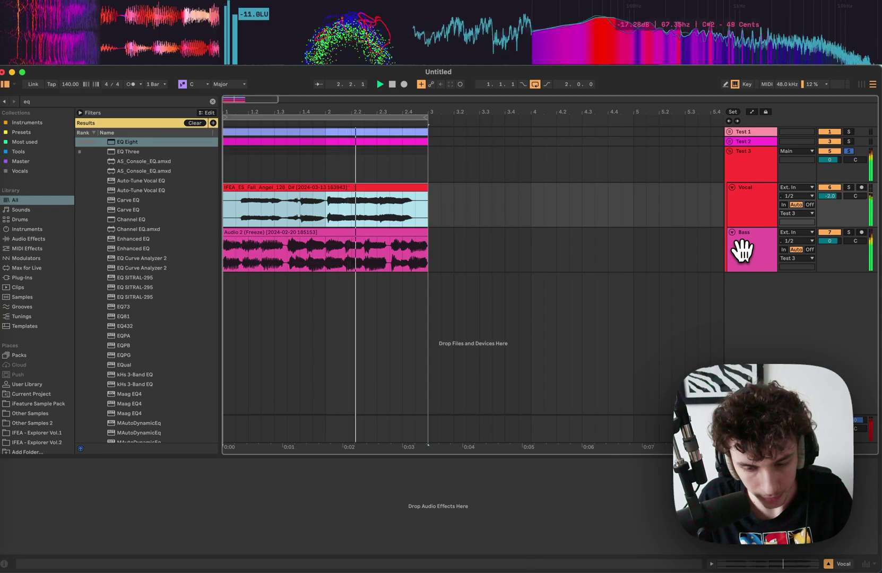
pyautogui.click(747, 220)
pyautogui.click(745, 265)
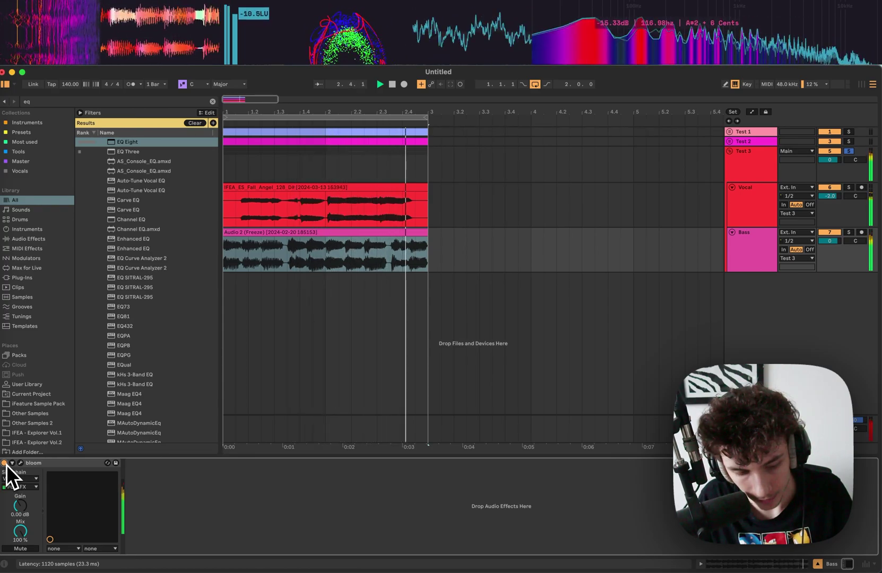
pyautogui.press('space')
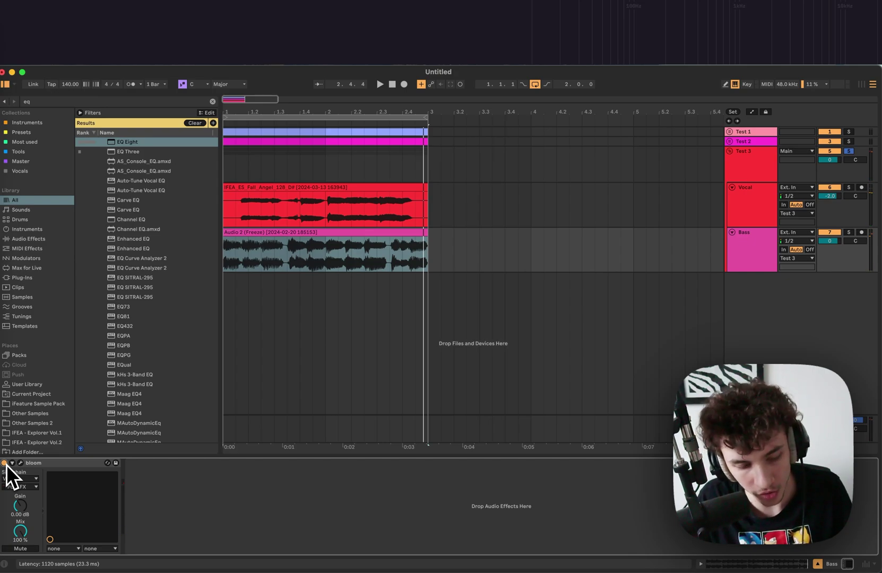
pyautogui.press('space')
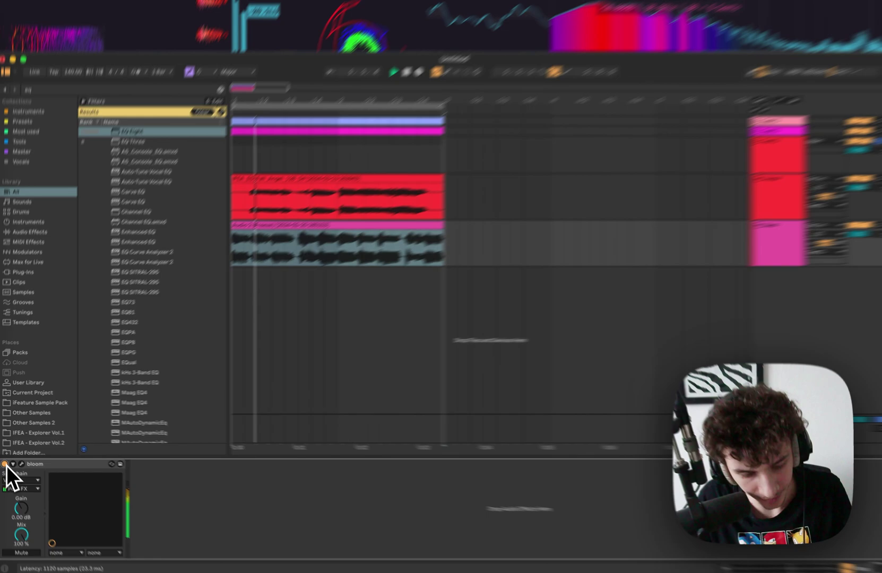
# Step: Toggle the Test 3 bass's vocal-sidechained bloom off and on for comparison, and open its plugin window
pyautogui.click(5, 463)
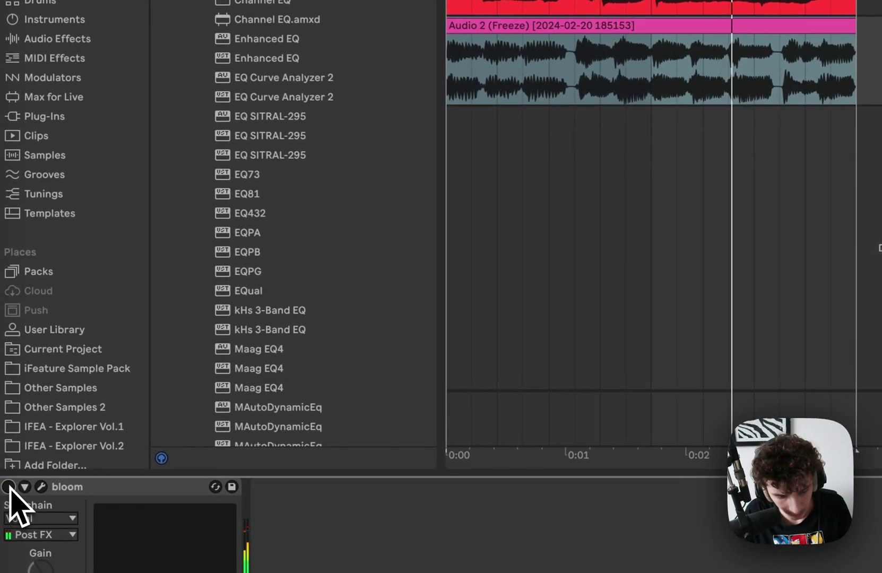
pyautogui.click(8, 483)
pyautogui.click(41, 486)
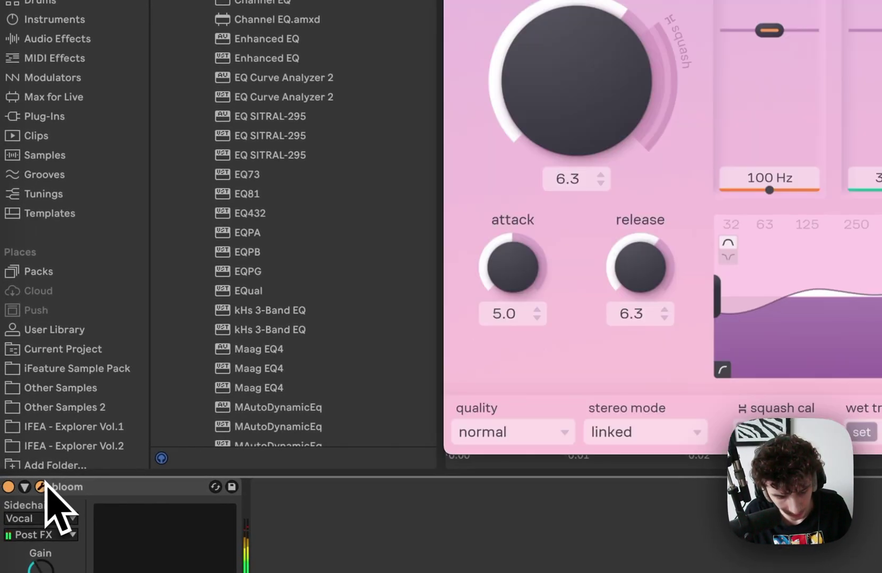
pyautogui.click(9, 487)
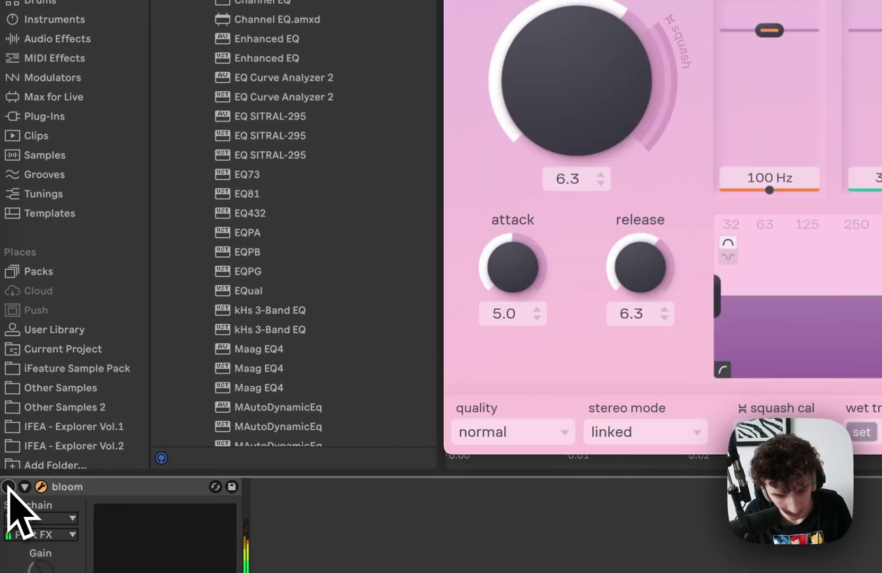
pyautogui.click(8, 487)
# Step: Try stronger bloom amounts on the bass during playback, settle on 7.3, and stop playback
pyautogui.moveTo(546, 99); pyautogui.dragTo(558, 60)
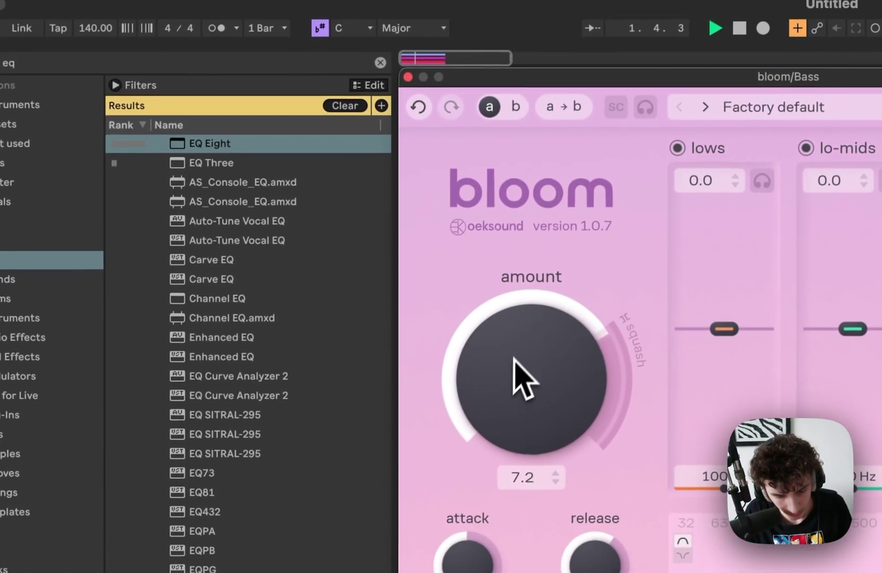
pyautogui.scroll(3, 525, 340)
pyautogui.scroll(-2, 530, 331)
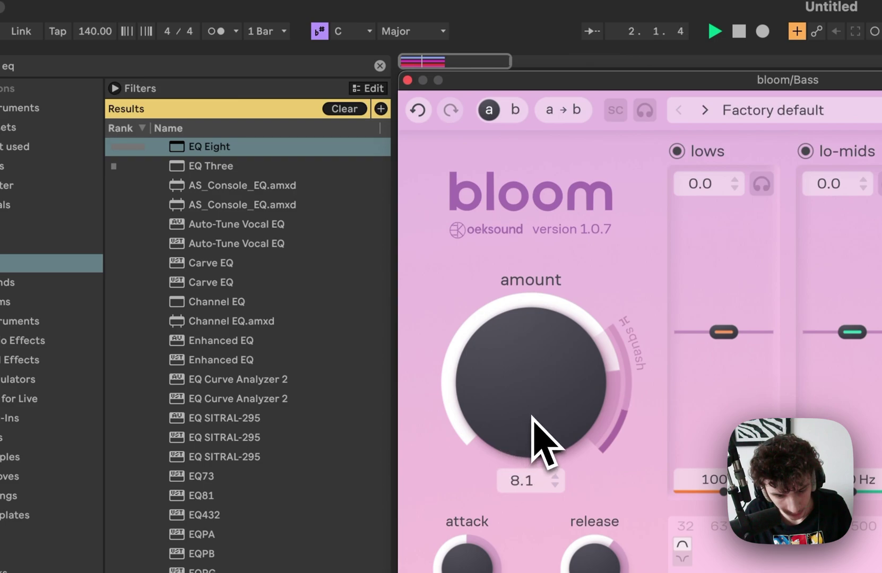
pyautogui.moveTo(532, 418); pyautogui.dragTo(536, 446)
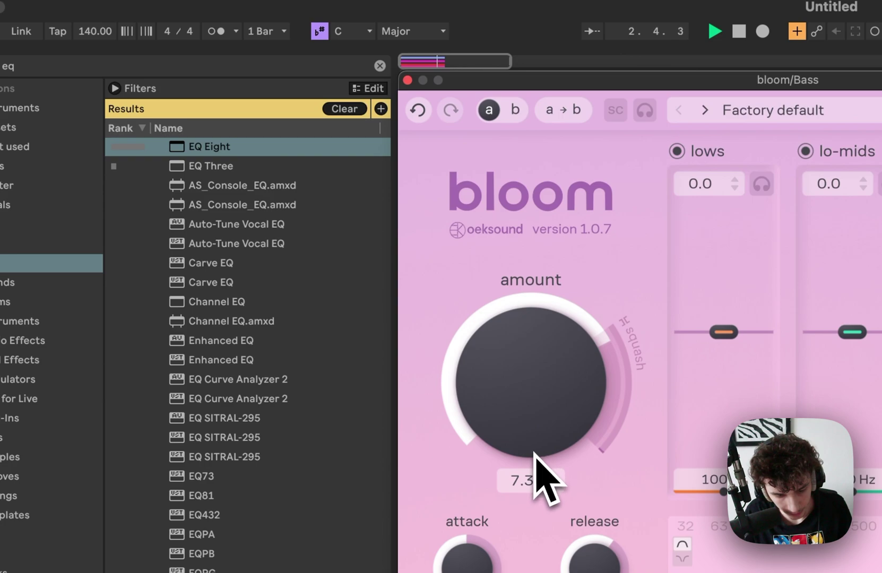
pyautogui.press('space')
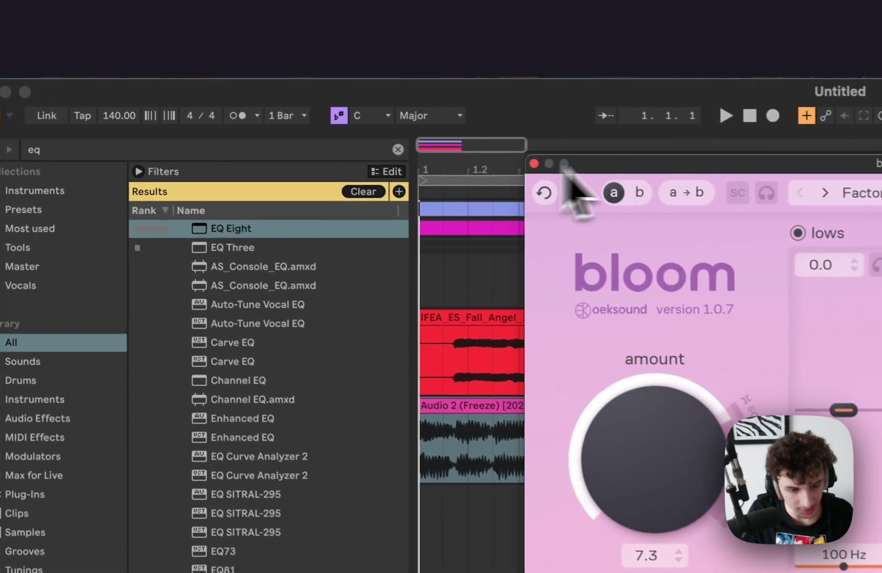
# Step: Search the browser for "gull", add Gullfoss after bloom on the Bass track, and open its plugin window
pyautogui.click(213, 102)
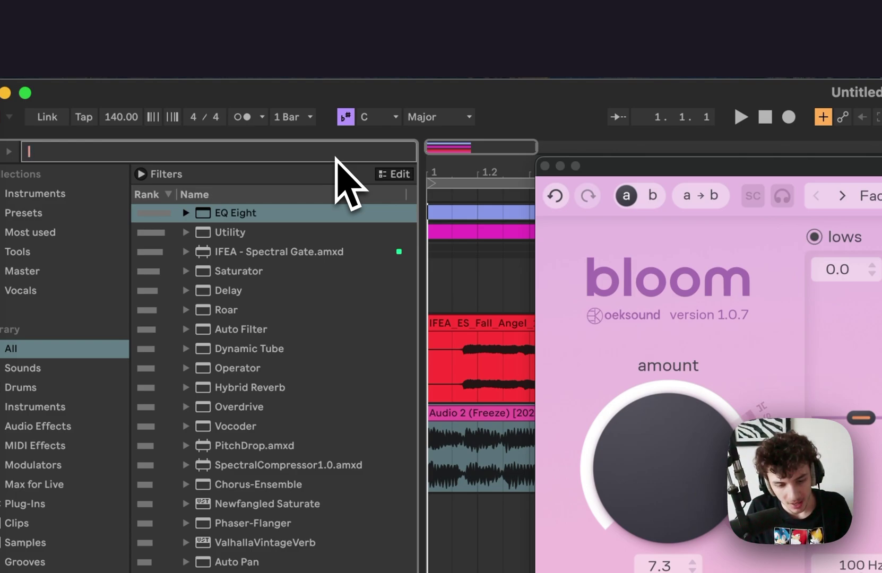
pyautogui.write('gu')
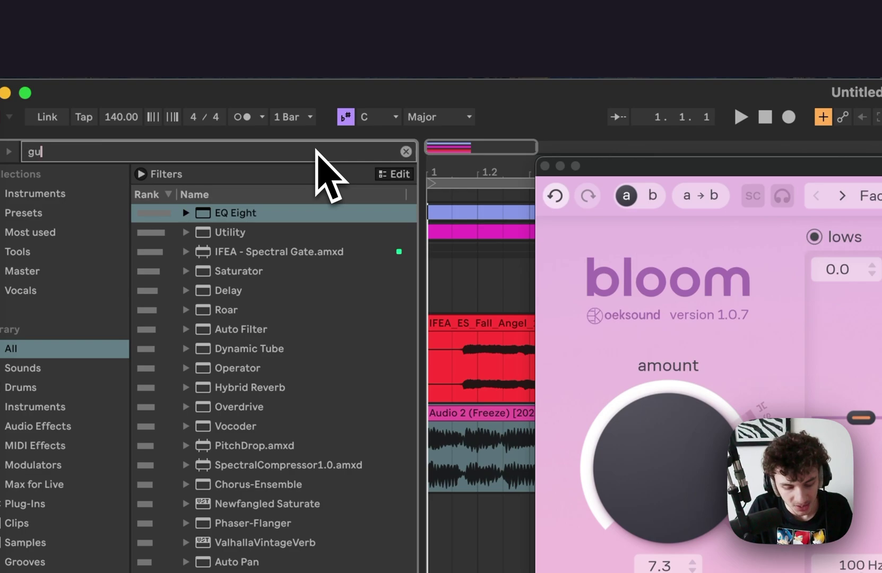
pyautogui.write('ll')
pyautogui.moveTo(248, 257); pyautogui.dragTo(238, 414)
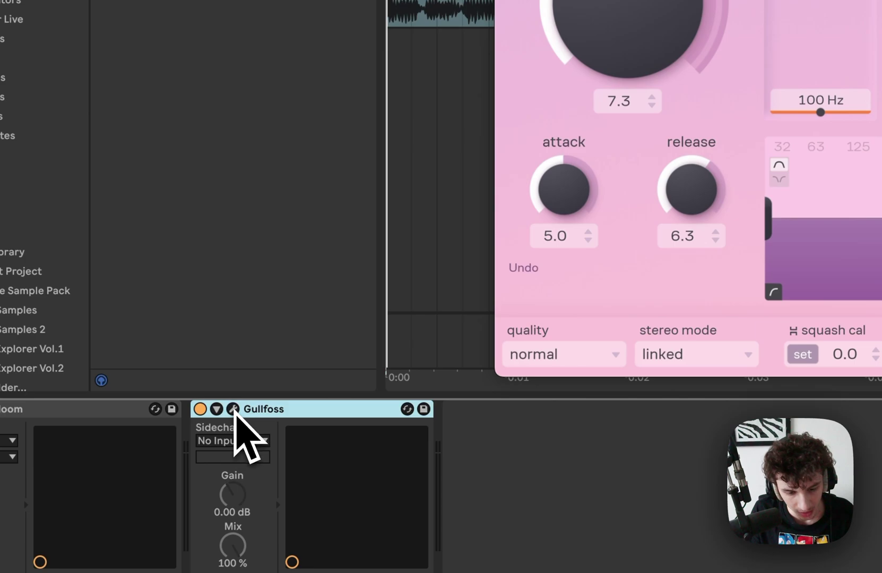
pyautogui.click(233, 409)
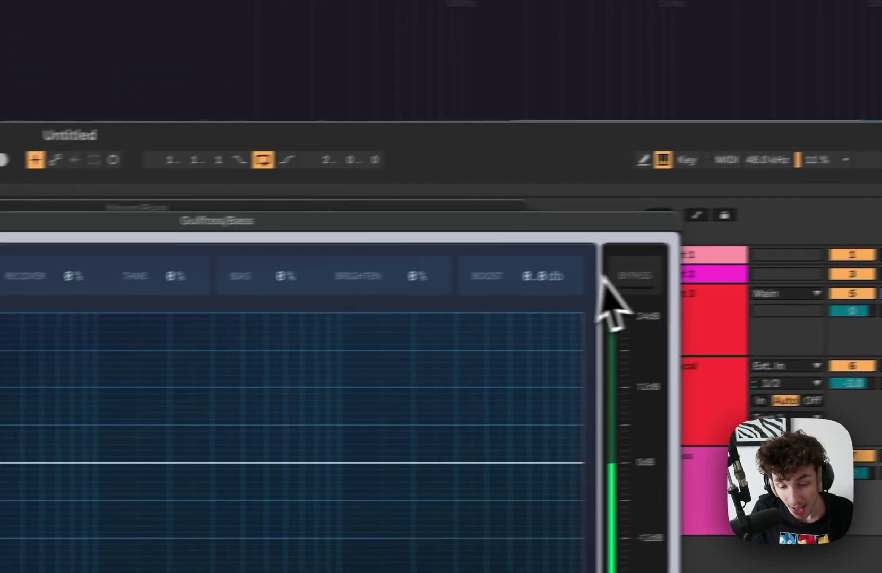
# Step: Move the Gullfoss window down to uncover bloom and bring the bloom window to the front
pyautogui.moveTo(390, 227); pyautogui.dragTo(407, 435)
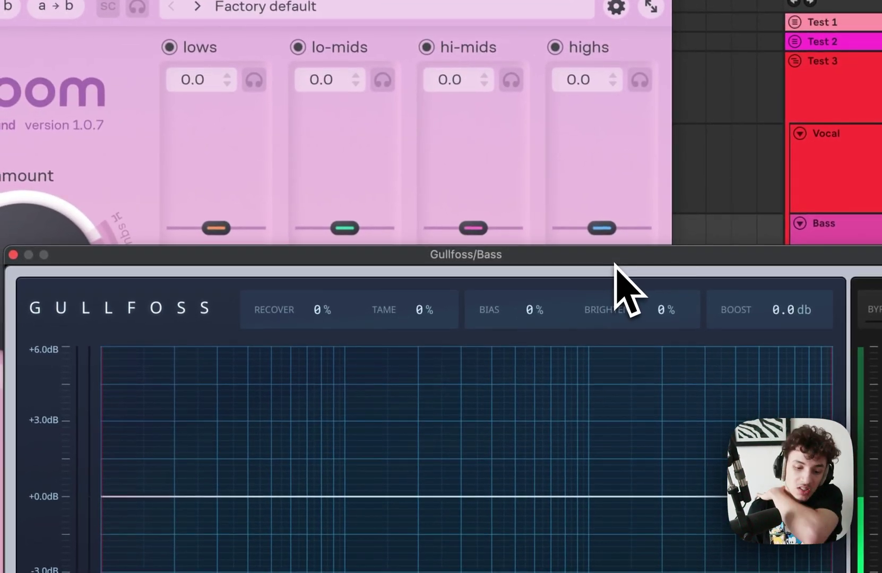
pyautogui.moveTo(614, 262); pyautogui.dragTo(614, 264)
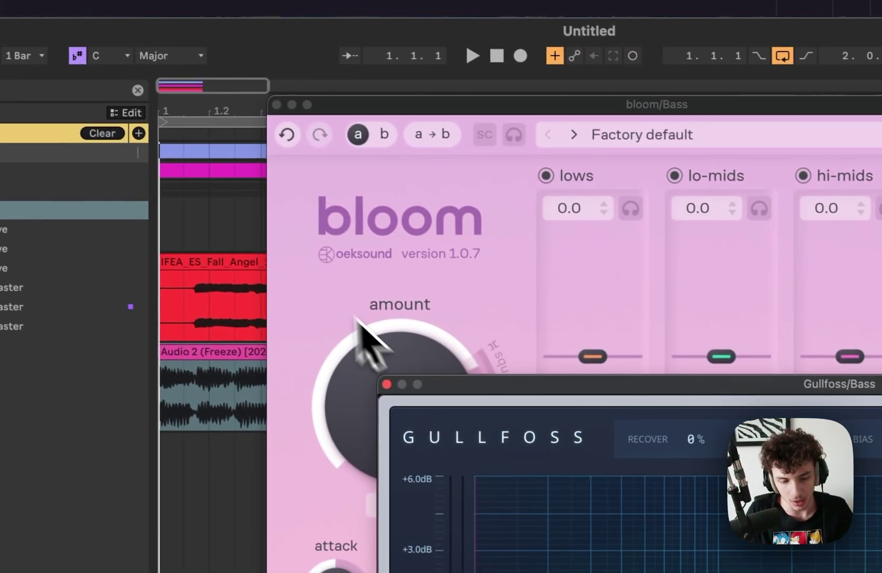
pyautogui.click(283, 106)
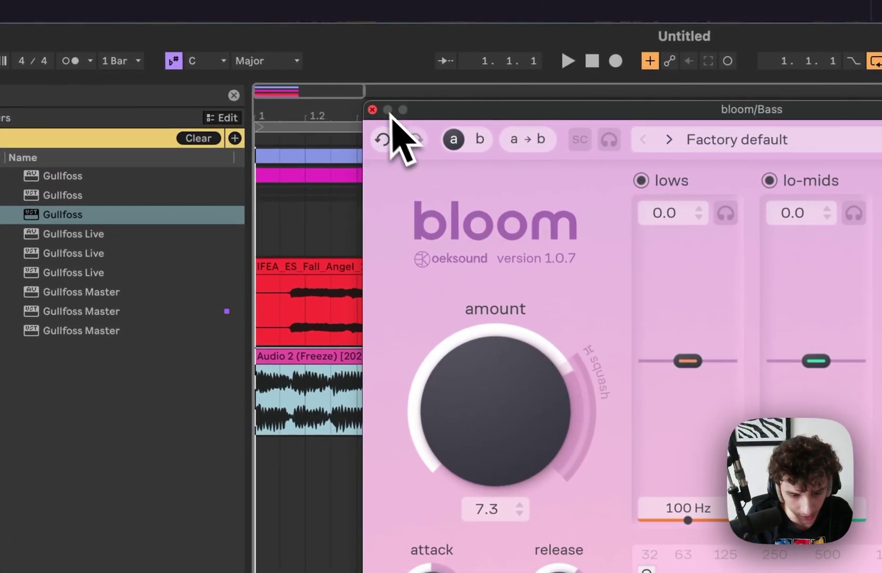
# Step: Close the bloom window and switch off the bloom device on the Test 3 Bass track
pyautogui.click(373, 110)
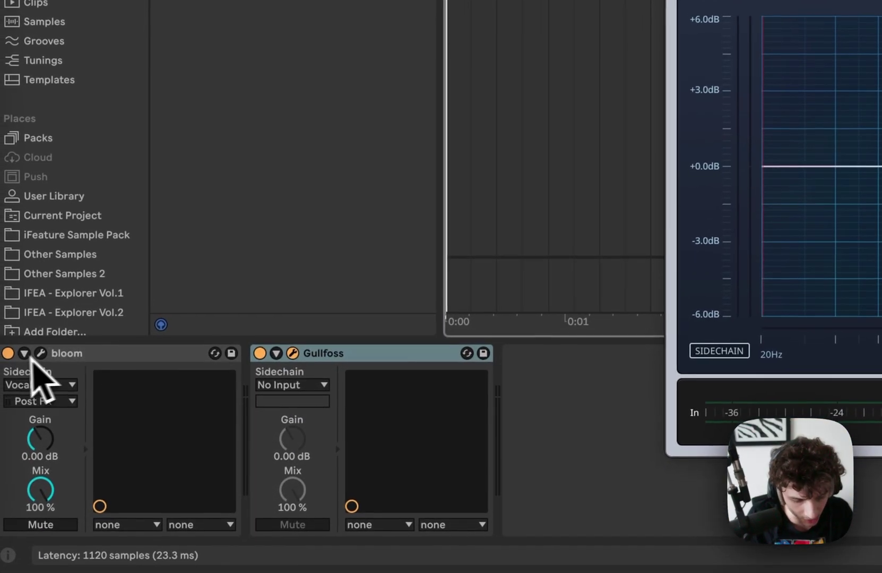
pyautogui.click(4, 358)
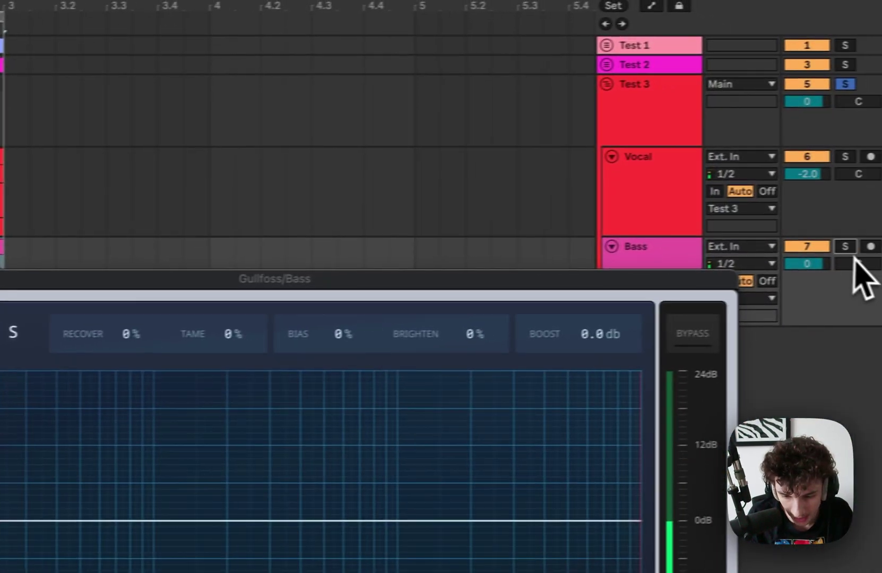
# Step: Solo the Bass track under Test 3 and set Gullfoss's Recover to 200% during playback
pyautogui.click(845, 247)
pyautogui.press('space')
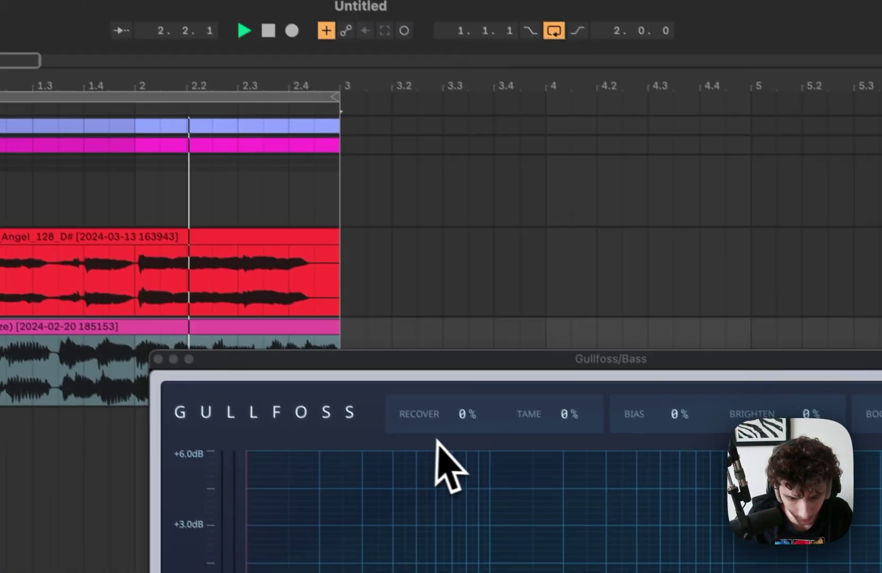
pyautogui.moveTo(239, 302); pyautogui.dragTo(257, 250)
pyautogui.moveTo(610, 179); pyautogui.dragTo(636, 8)
pyautogui.press('space')
pyautogui.moveTo(423, 432); pyautogui.dragTo(423, 372)
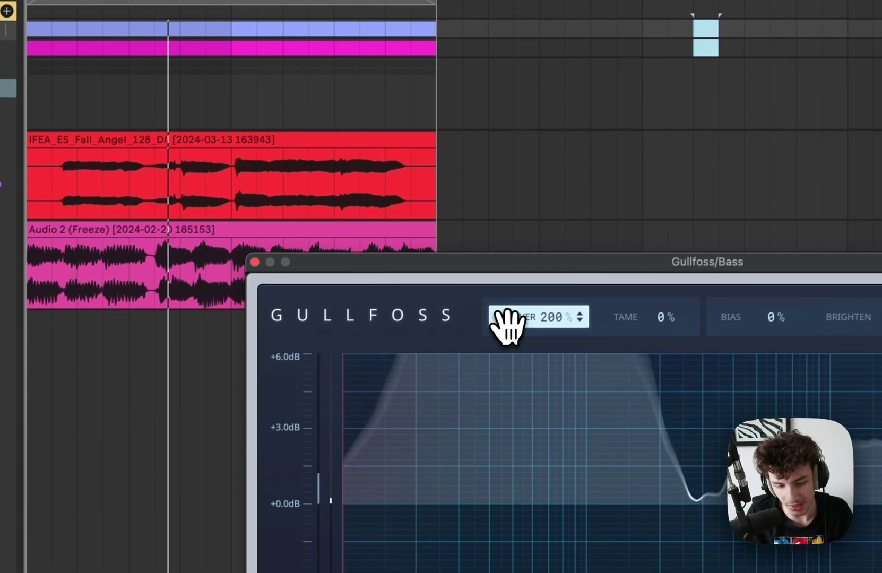
pyautogui.press('space')
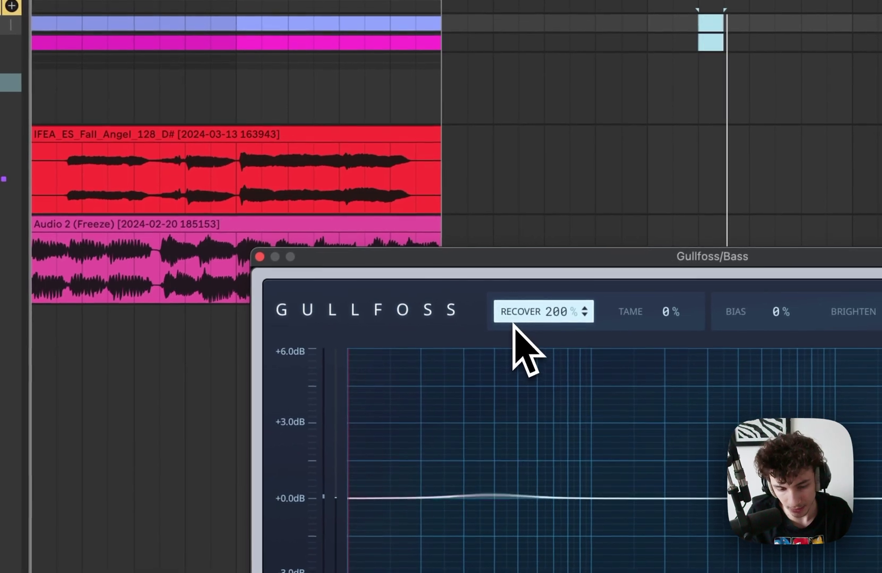
# Step: Select the bass clip, play it with Gullfoss's Tame raised to 200% and Brighten set to -24%, and stop playback
pyautogui.press('space')
pyautogui.click(203, 229)
pyautogui.press('space')
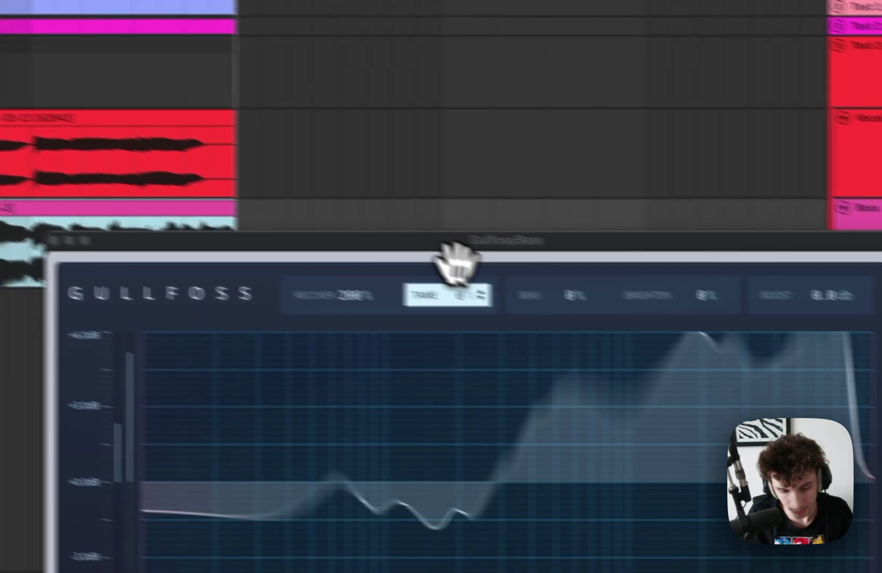
pyautogui.moveTo(456, 262); pyautogui.dragTo(461, 296)
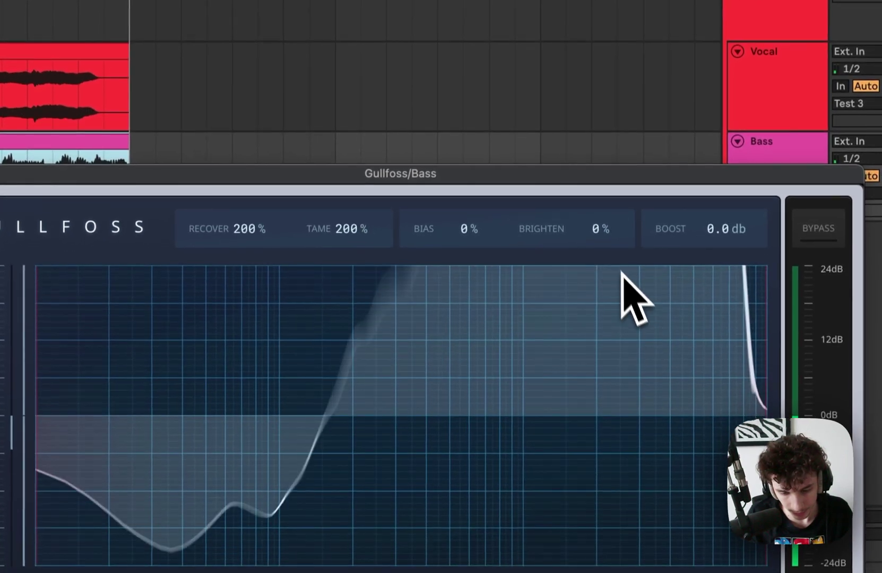
pyautogui.moveTo(614, 273); pyautogui.dragTo(617, 275)
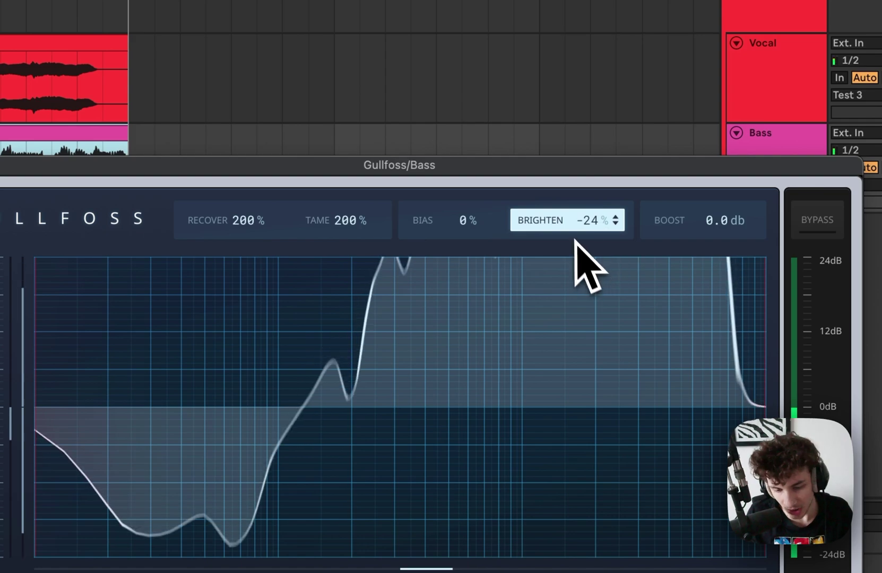
pyautogui.press('space')
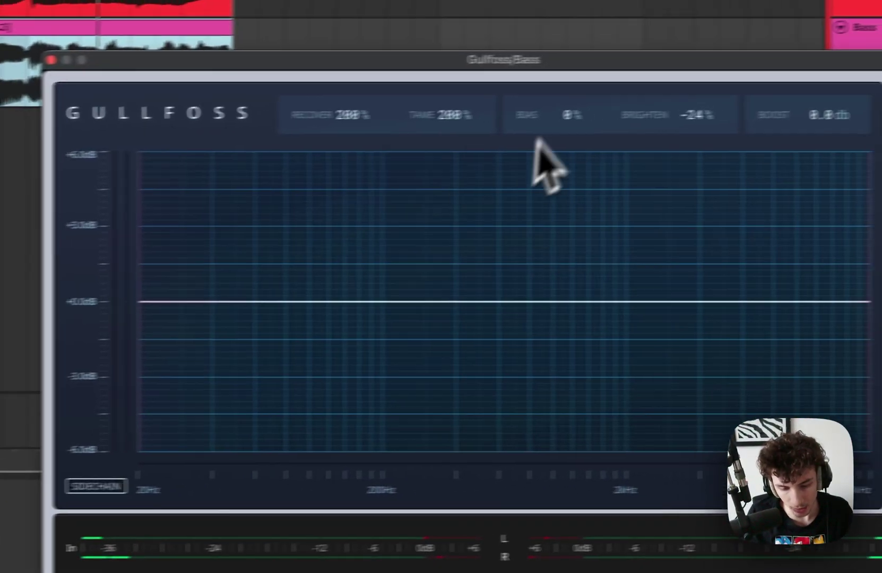
# Step: Sweep Gullfoss's Bias between -100% and 100% during playback and leave it at 100%
pyautogui.press('space')
pyautogui.moveTo(560, 116); pyautogui.dragTo(559, 116)
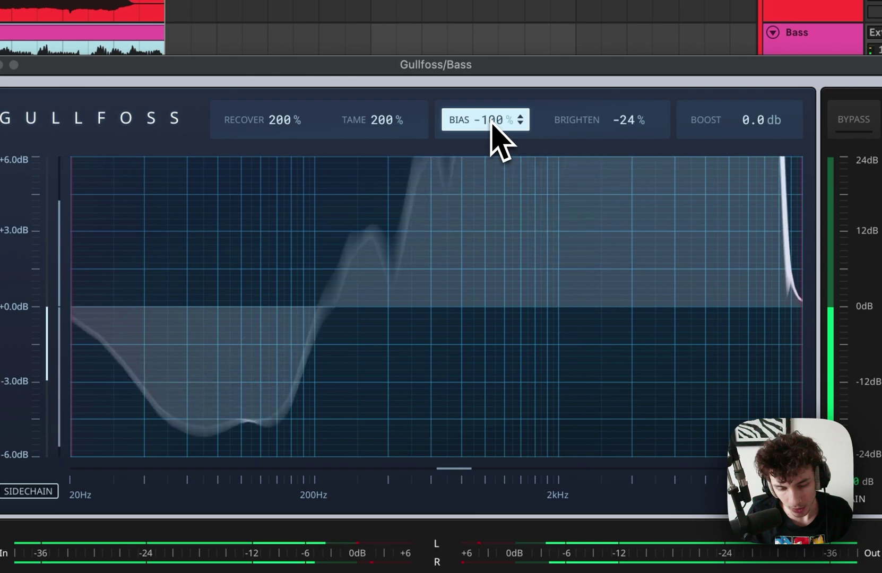
pyautogui.scroll(10, 492, 124)
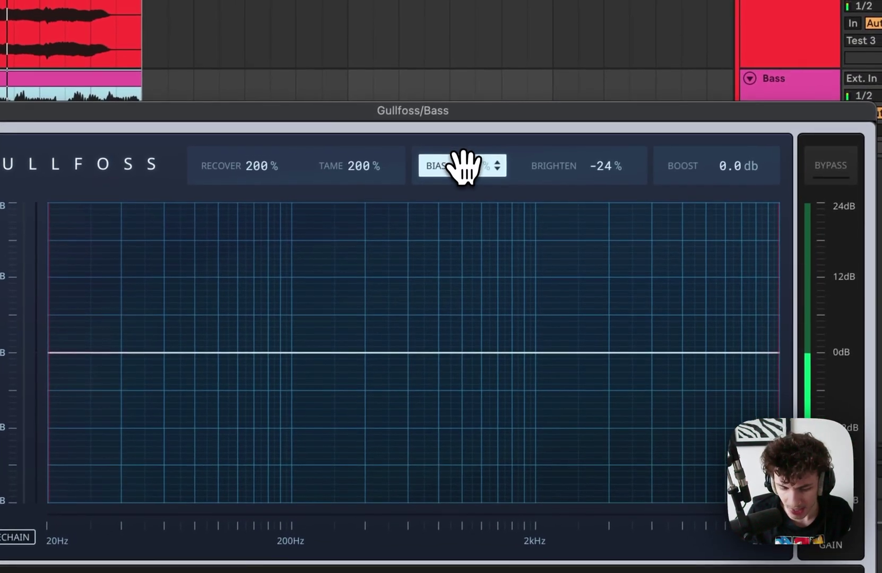
pyautogui.press('space')
pyautogui.moveTo(464, 167); pyautogui.dragTo(433, 315)
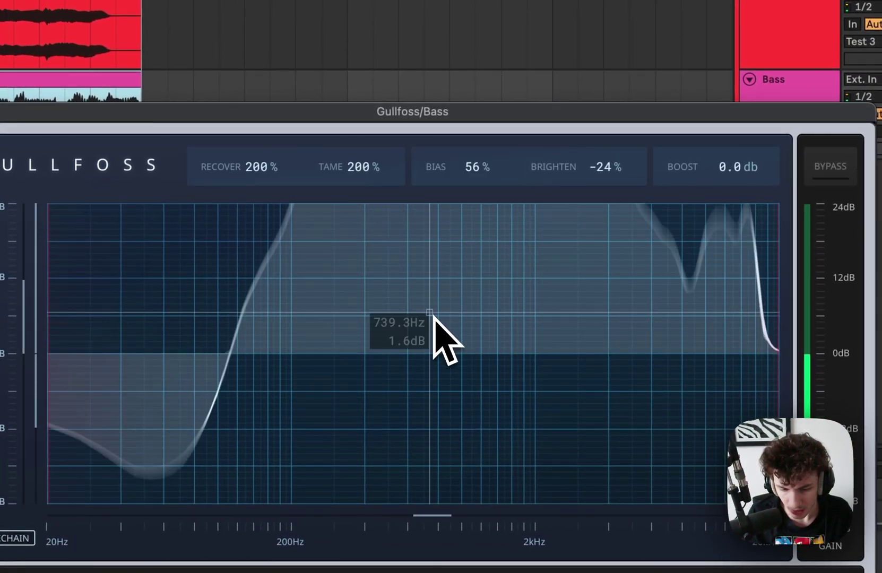
pyautogui.scroll(-8, 479, 158)
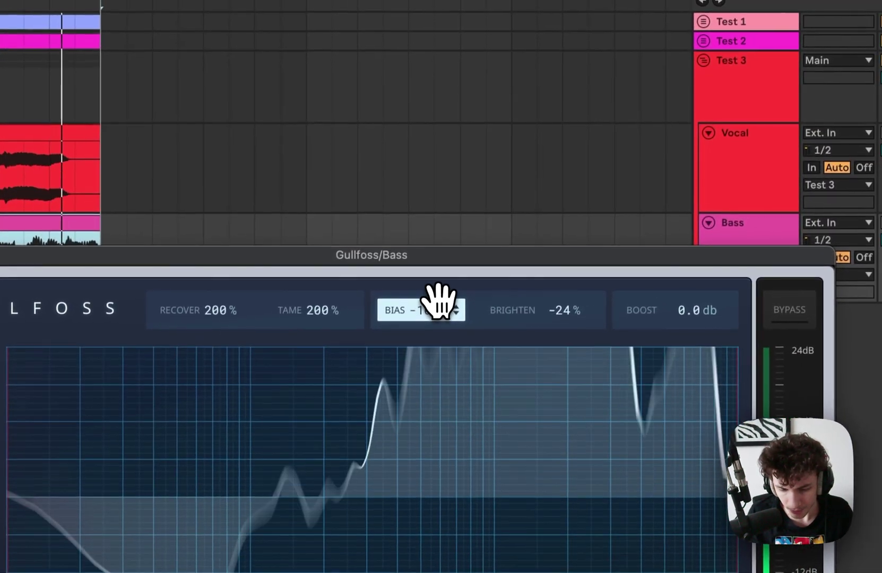
pyautogui.scroll(3, 438, 300)
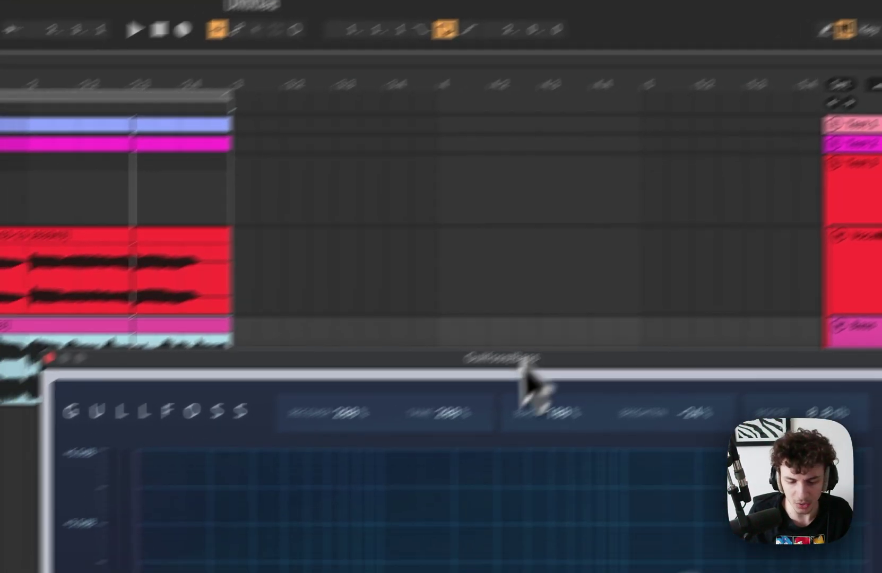
# Step: Replay the bass and audition Gullfoss's Tame control
pyautogui.moveTo(415, 311); pyautogui.dragTo(415, 307)
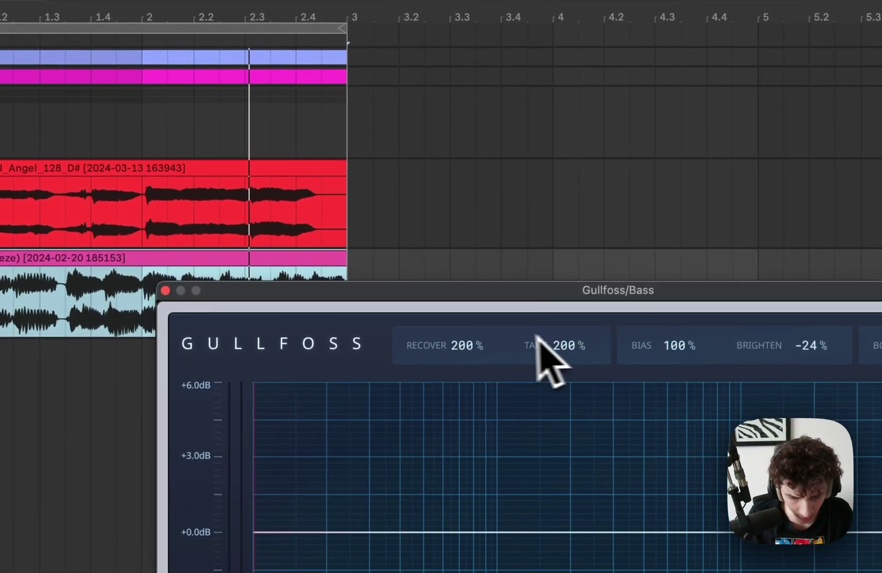
pyautogui.press('space')
pyautogui.scroll(10, 450, 362)
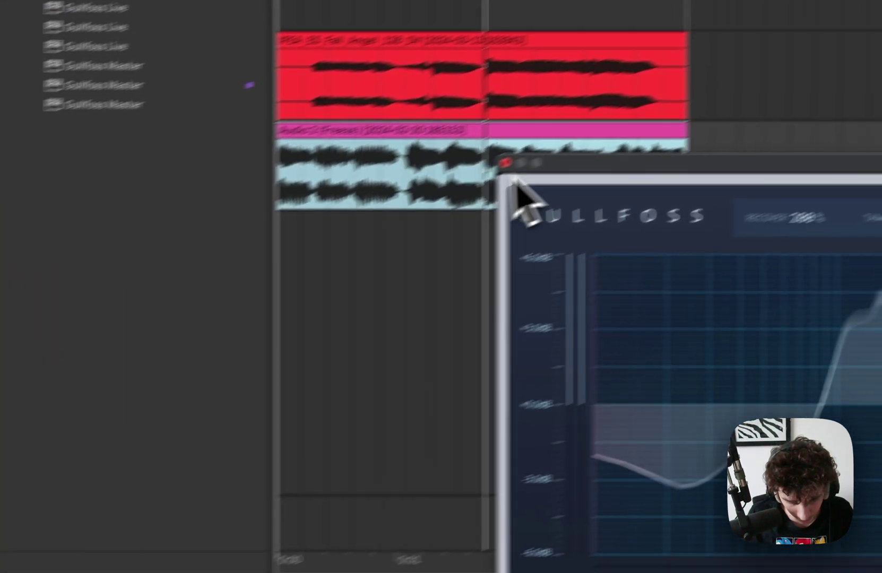
# Step: Close and switch off Gullfoss, reopen the bloom window, and set bloom's sidechain to No Input
pyautogui.click(165, 291)
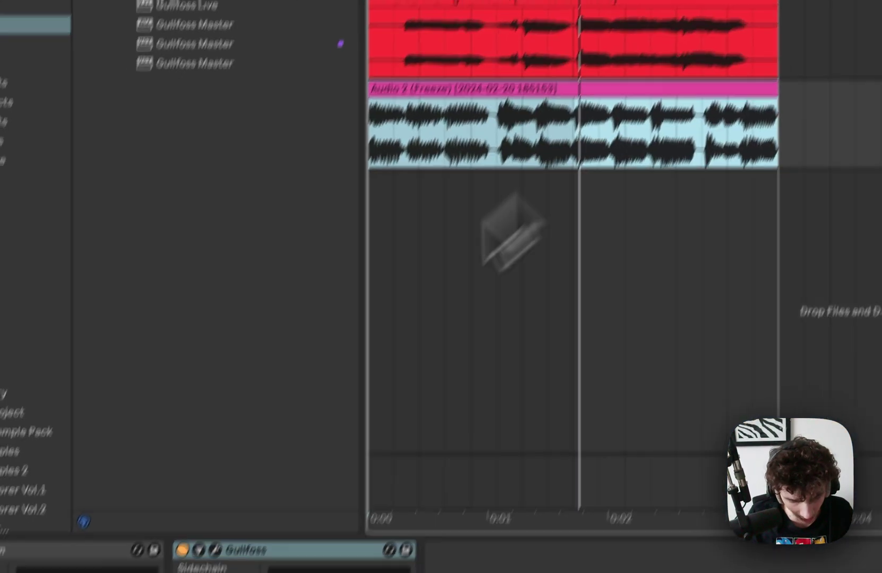
pyautogui.click(30, 379)
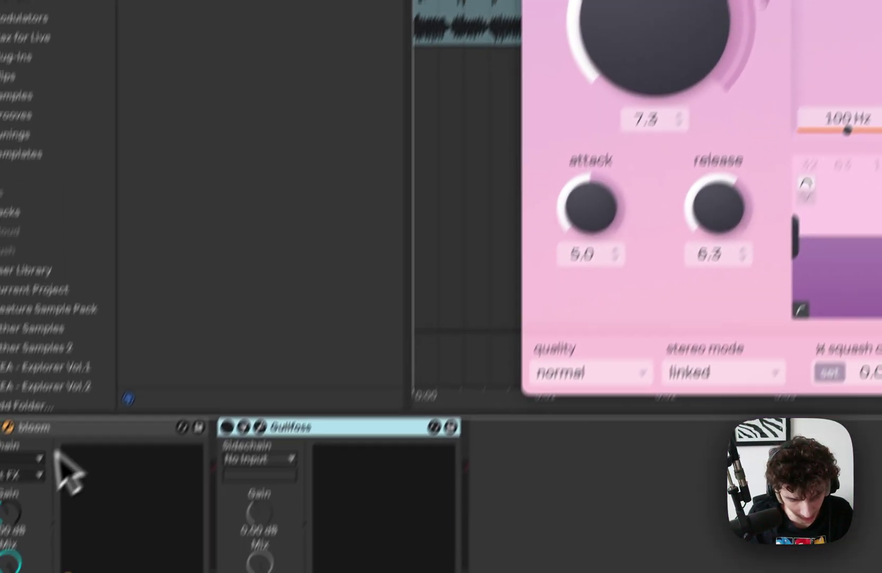
pyautogui.click(70, 392)
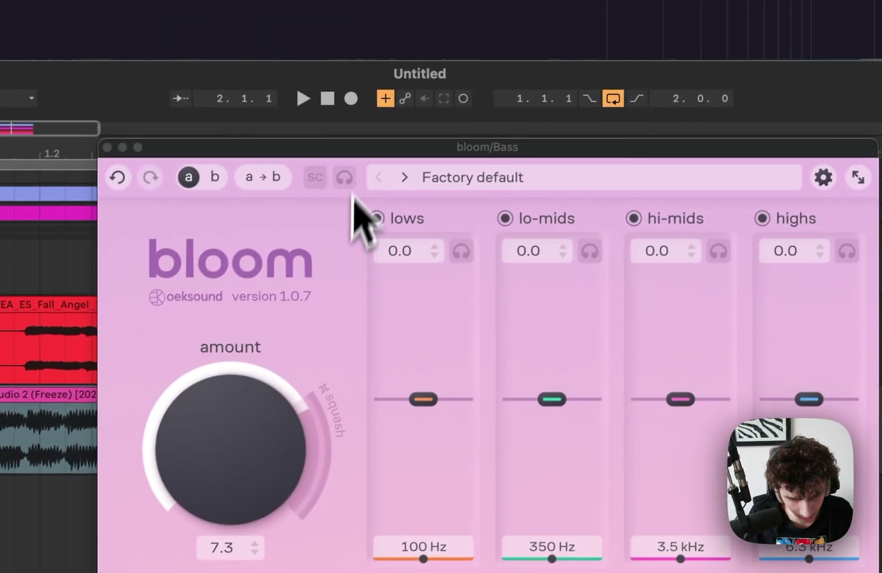
# Step: Try bloom's User default preset and load the Factory default preset
pyautogui.click(426, 192)
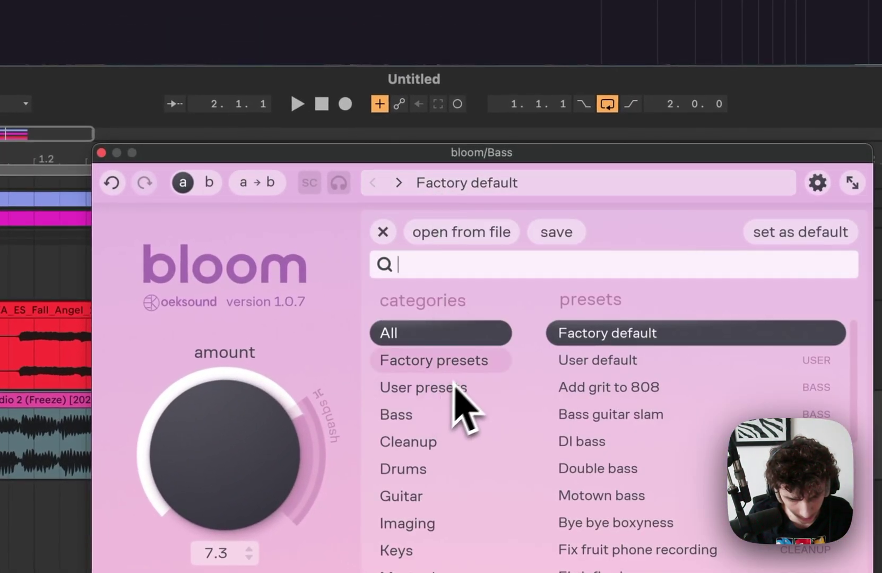
pyautogui.click(630, 366)
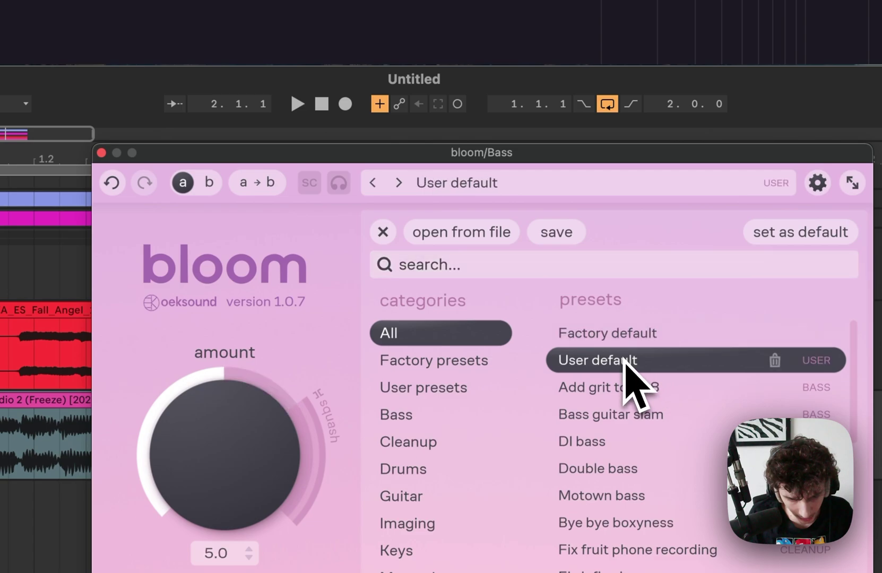
pyautogui.doubleClick(629, 342)
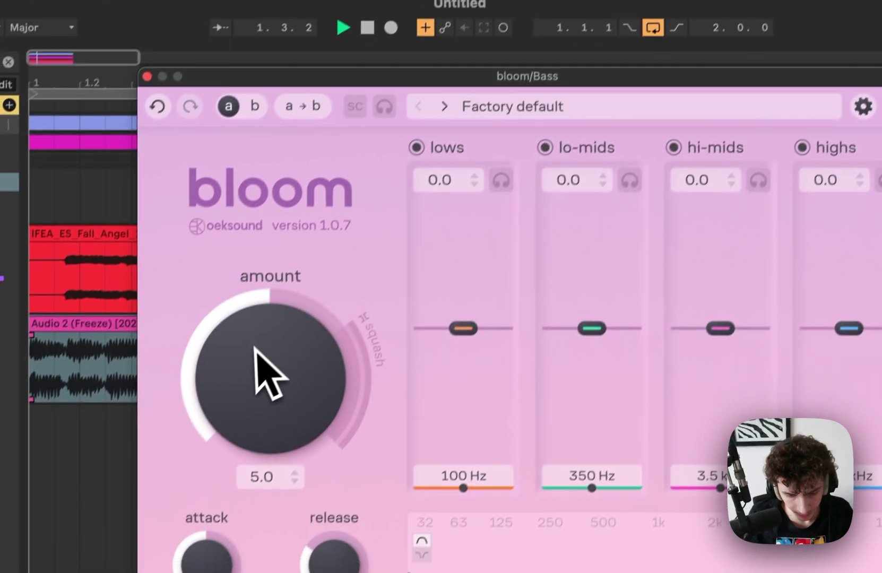
# Step: Raise bloom's amount to about 7.1 and the highs to 5.2 at 9.6 kHz during playback, and toggle bloom to compare
pyautogui.moveTo(219, 447); pyautogui.dragTo(240, 375)
pyautogui.moveTo(297, 258); pyautogui.dragTo(303, 248)
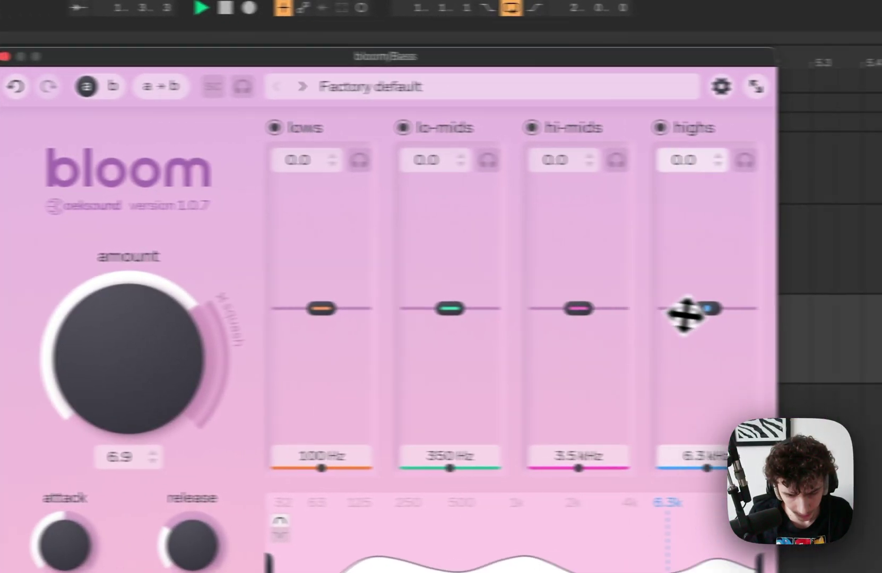
pyautogui.moveTo(844, 310); pyautogui.dragTo(874, 263)
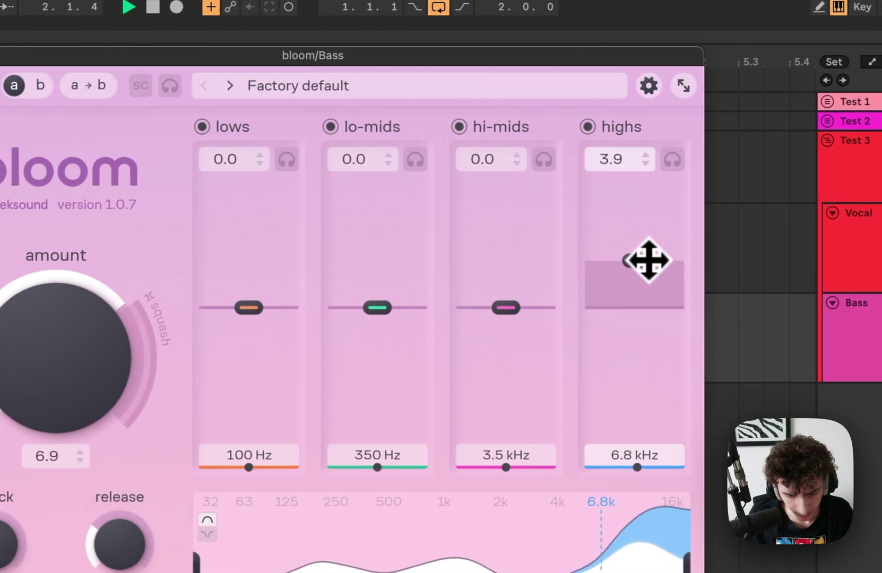
pyautogui.moveTo(648, 260)
pyautogui.mouseDown()
pyautogui.moveTo(657, 195)
pyautogui.moveTo(657, 246)
pyautogui.mouseUp()
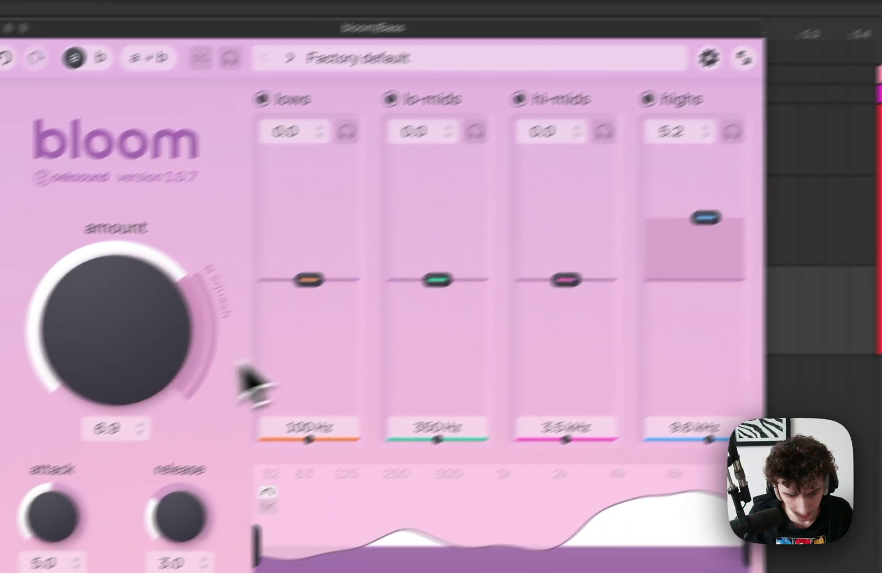
pyautogui.moveTo(63, 408); pyautogui.dragTo(62, 396)
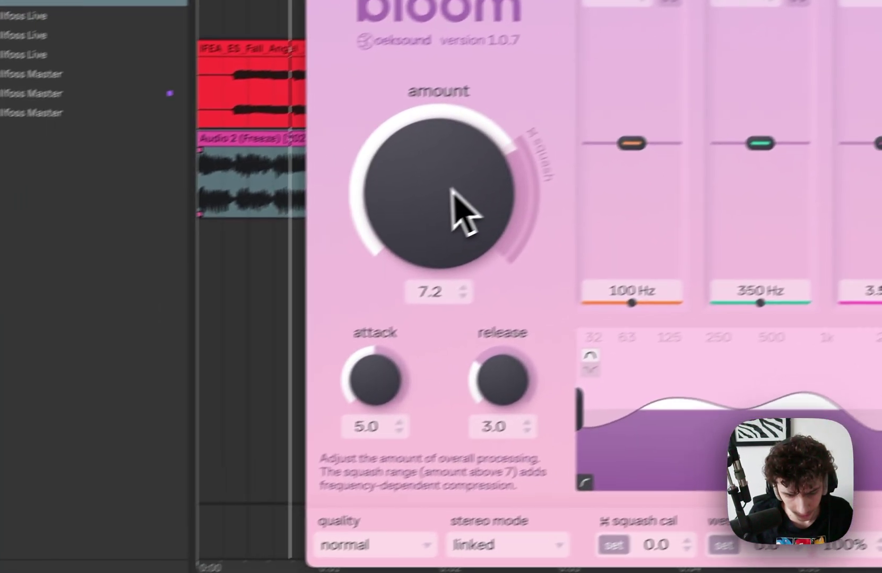
pyautogui.scroll(-1, 239, 281)
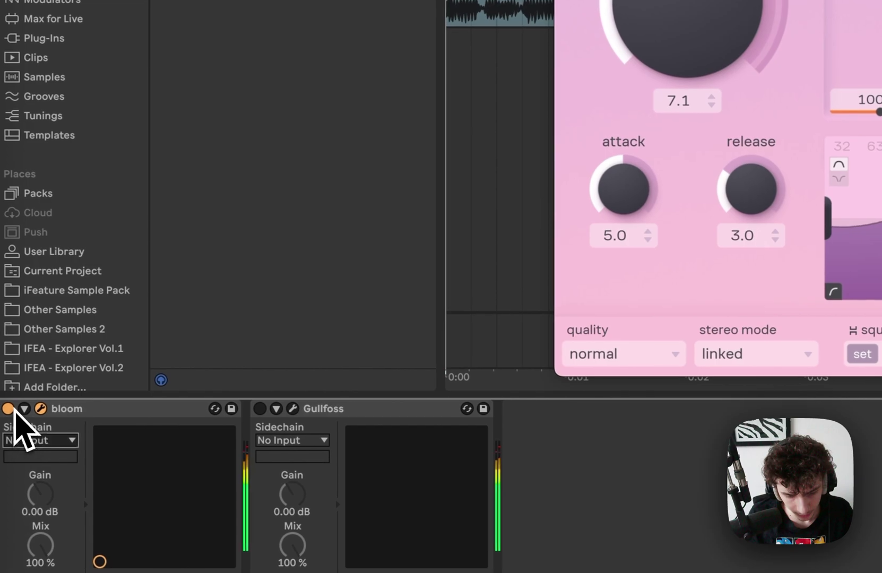
pyautogui.click(7, 408)
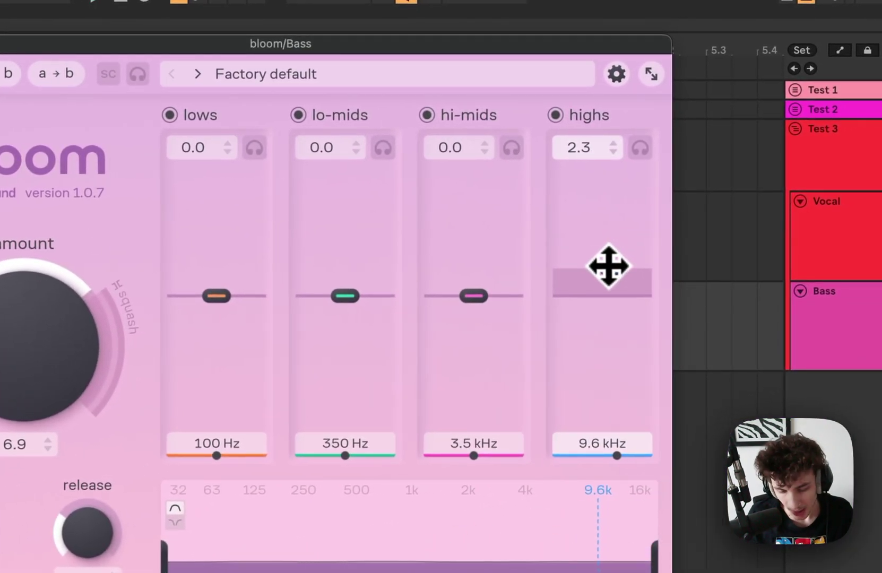
# Step: Shape bloom's bands during playback: lows 1.4 at 145 Hz, lo-mids -1.6 at 600 Hz, hi-mids -1.3 at 2.5 kHz, highs 5.6 at 19.2 kHz
pyautogui.press('space')
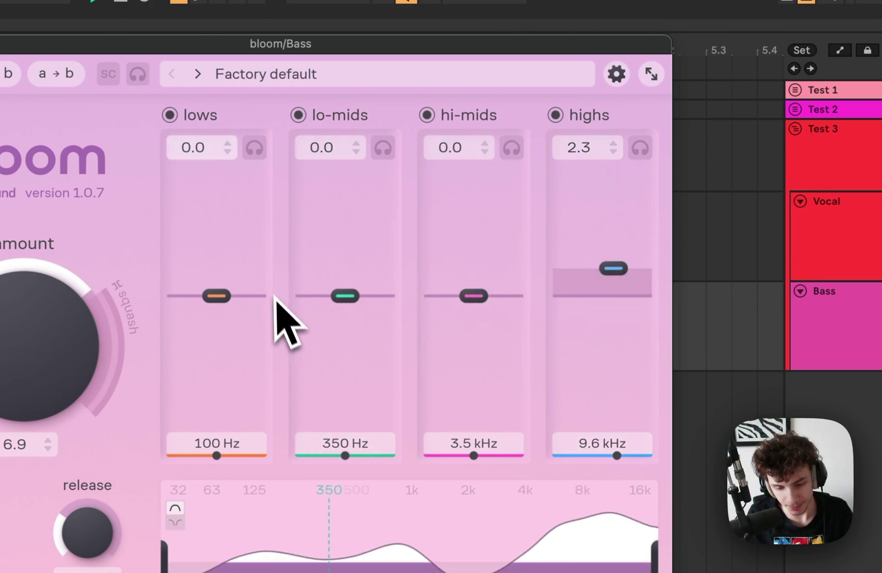
pyautogui.moveTo(621, 262); pyautogui.dragTo(627, 231)
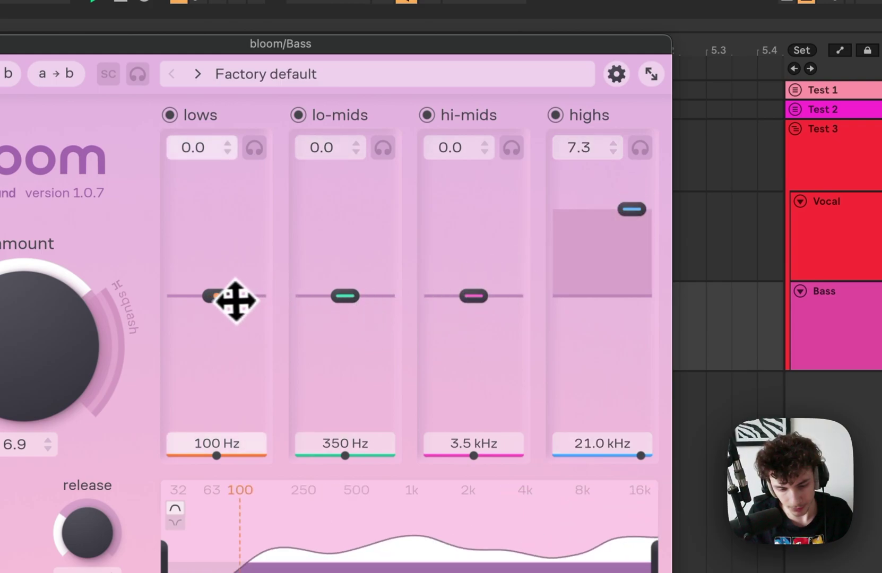
pyautogui.moveTo(229, 300)
pyautogui.mouseDown()
pyautogui.moveTo(232, 218)
pyautogui.moveTo(237, 286)
pyautogui.mouseUp()
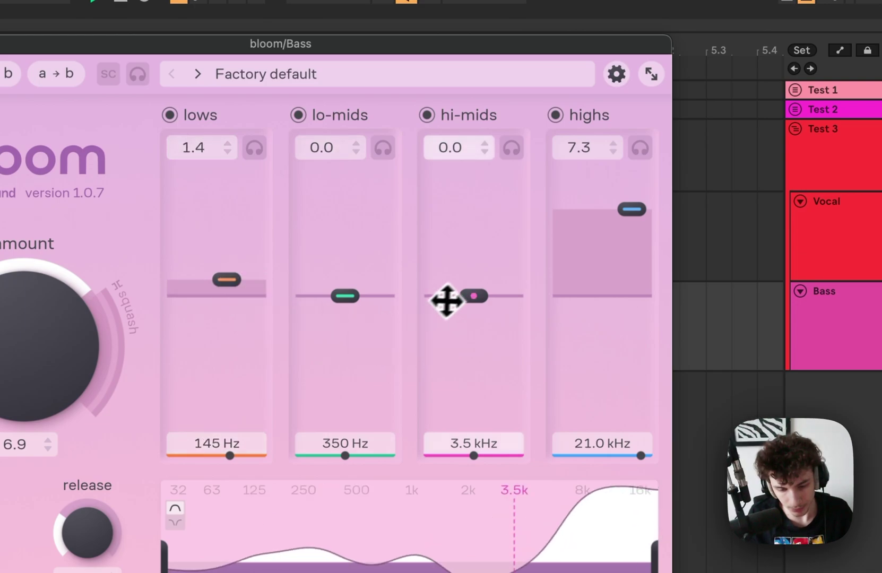
pyautogui.moveTo(467, 298)
pyautogui.mouseDown()
pyautogui.moveTo(478, 166)
pyautogui.moveTo(463, 301)
pyautogui.mouseUp()
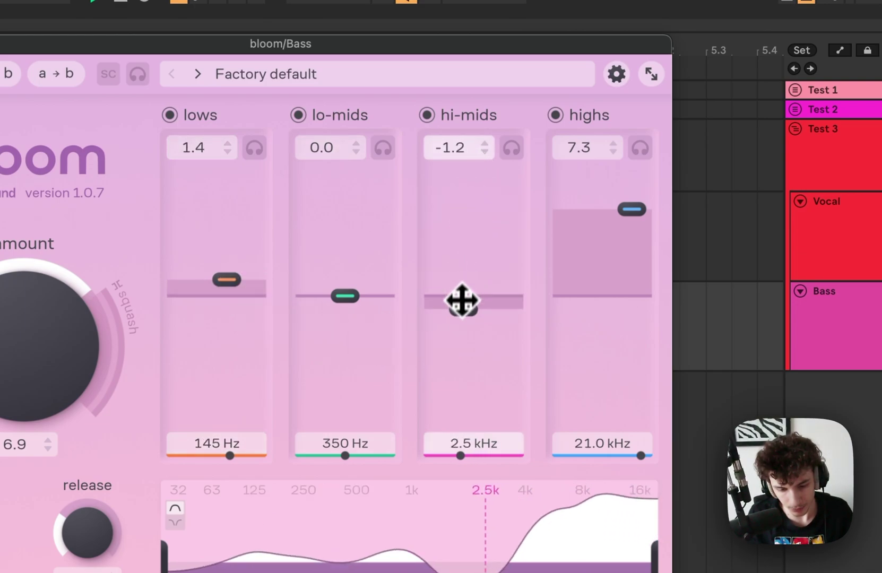
pyautogui.moveTo(345, 295); pyautogui.dragTo(354, 372)
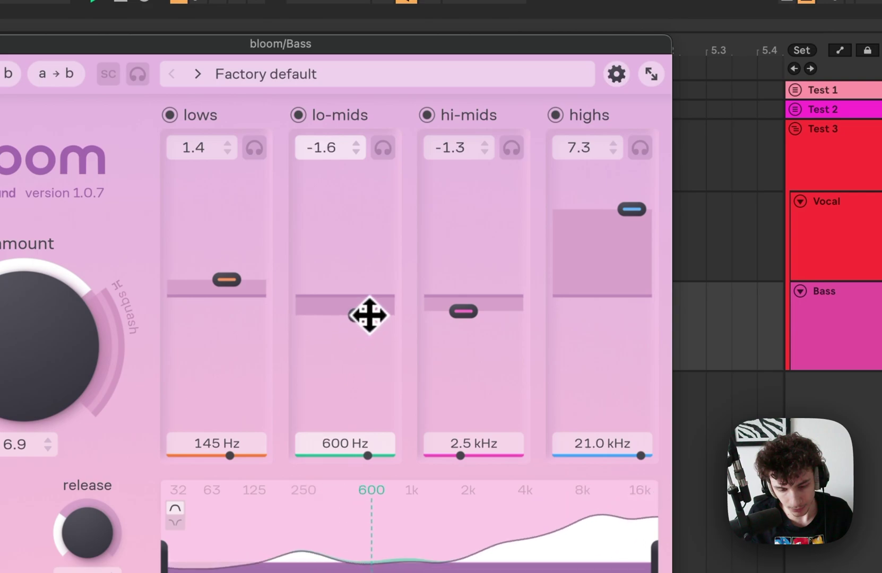
pyautogui.moveTo(627, 192); pyautogui.dragTo(626, 230)
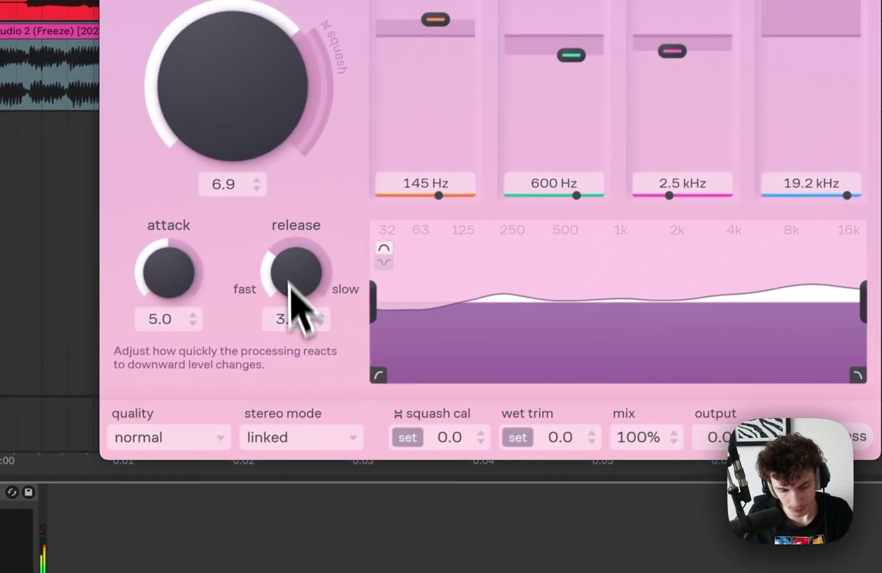
# Step: Try bloom's release at 4.4, settle on 3.1, and toggle the bloom device to compare the bass with and without it
pyautogui.moveTo(87, 536); pyautogui.dragTo(86, 507)
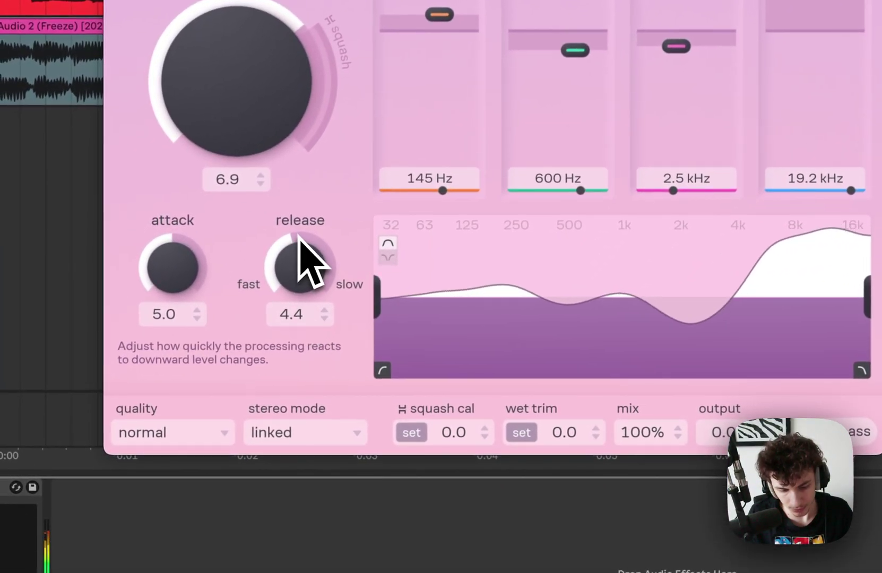
pyautogui.moveTo(299, 238); pyautogui.dragTo(293, 264)
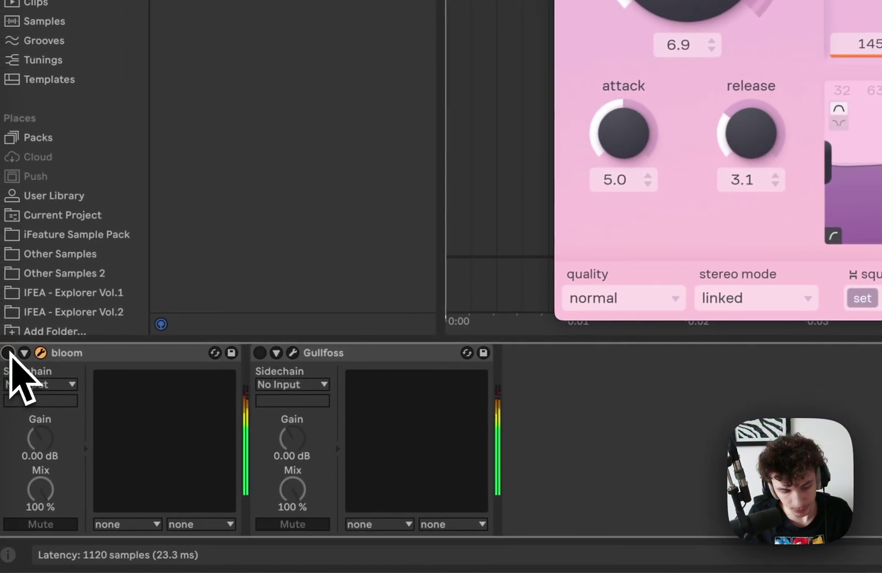
pyautogui.click(8, 352)
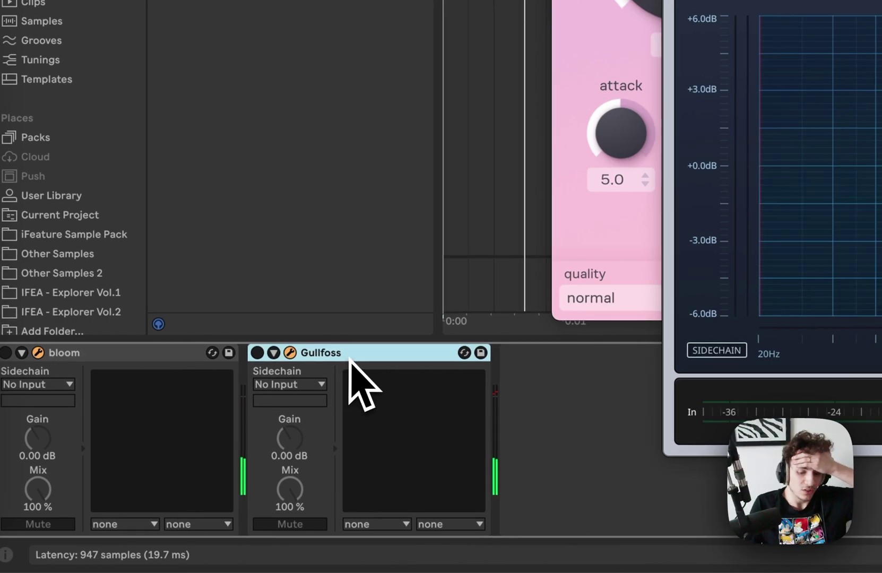
# Step: Delete Gullfoss from the Bass track and reposition the bloom window
pyautogui.press('Delete')
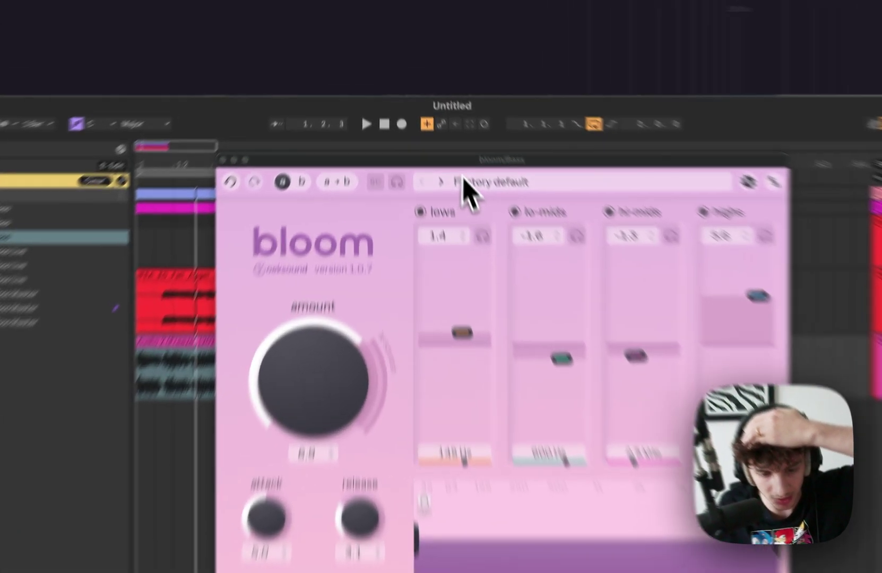
pyautogui.moveTo(444, 109); pyautogui.dragTo(404, 135)
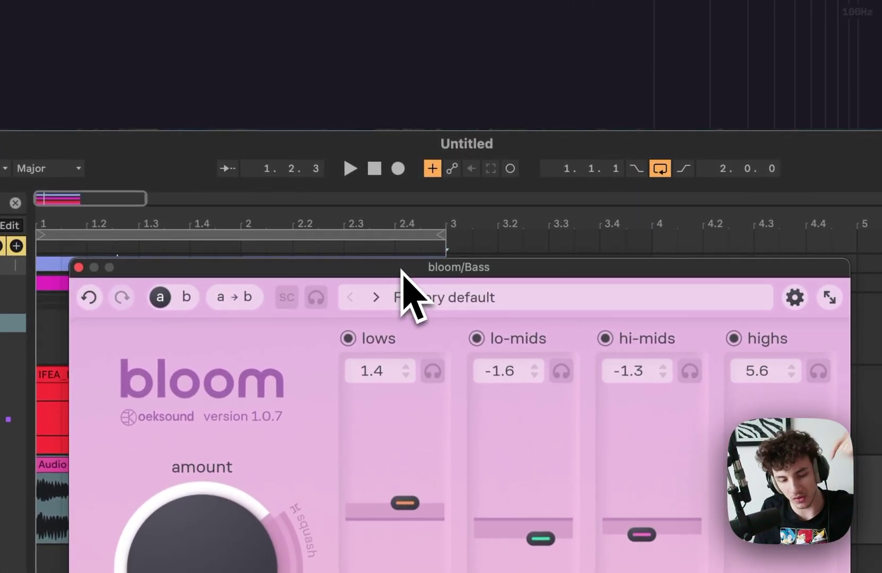